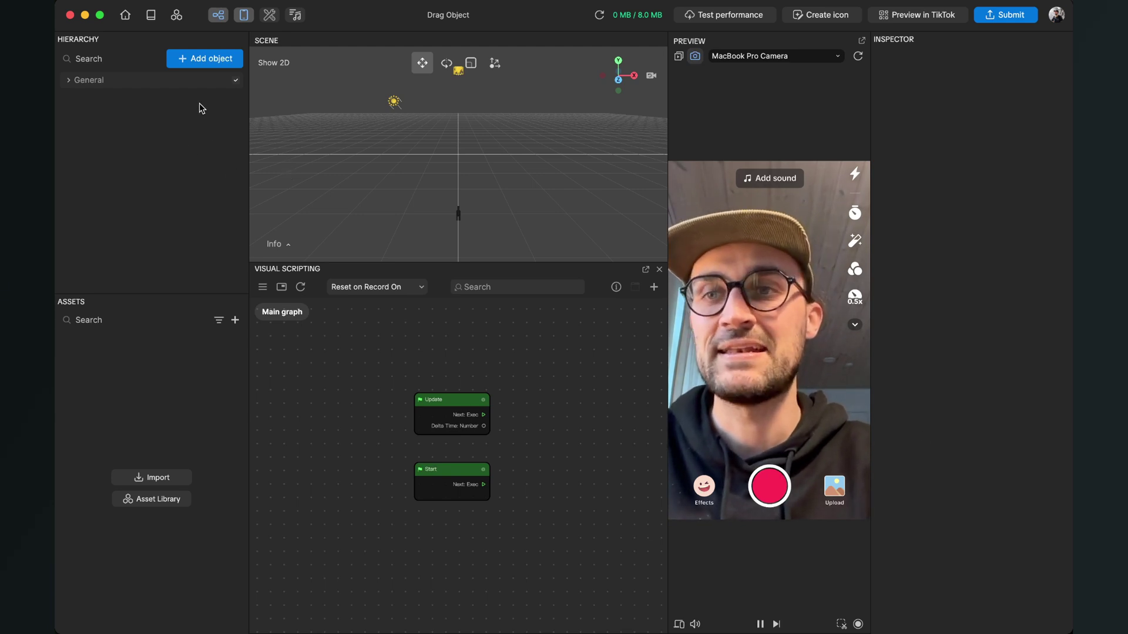
Add a Screen Image from the 2D category, creating a 2D Camera under 2D Foreground
left_click(210, 60)
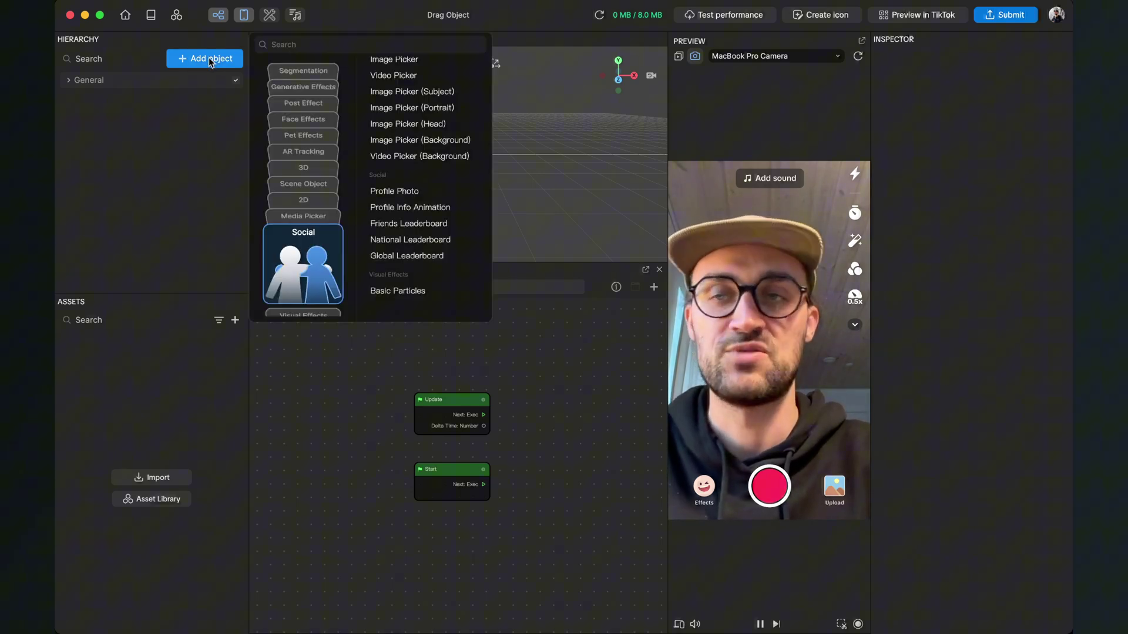
scroll(279, 92, "up", 5)
scroll(304, 147, "down", 5)
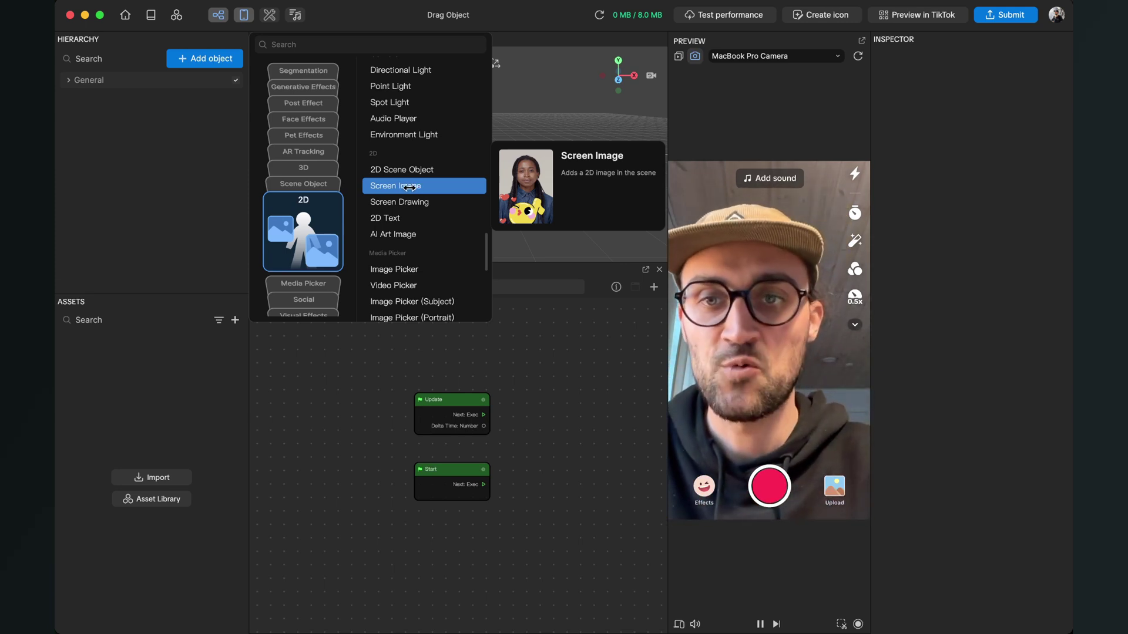
left_click(399, 186)
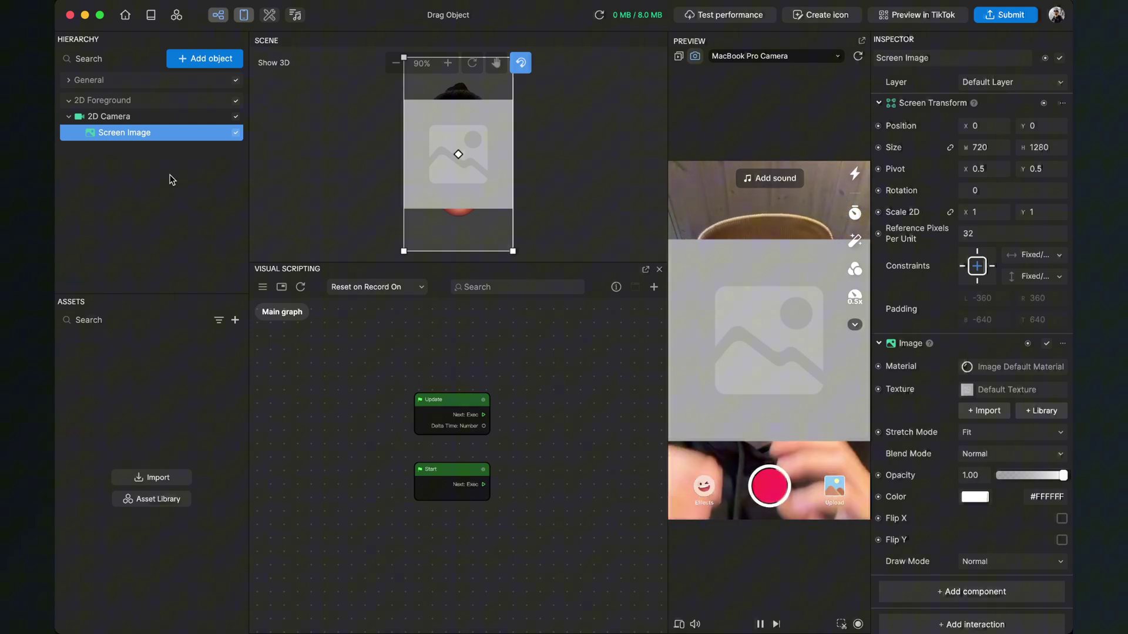
Import Object.png from Finder into the Assets panel as a texture
key("super+Tab")
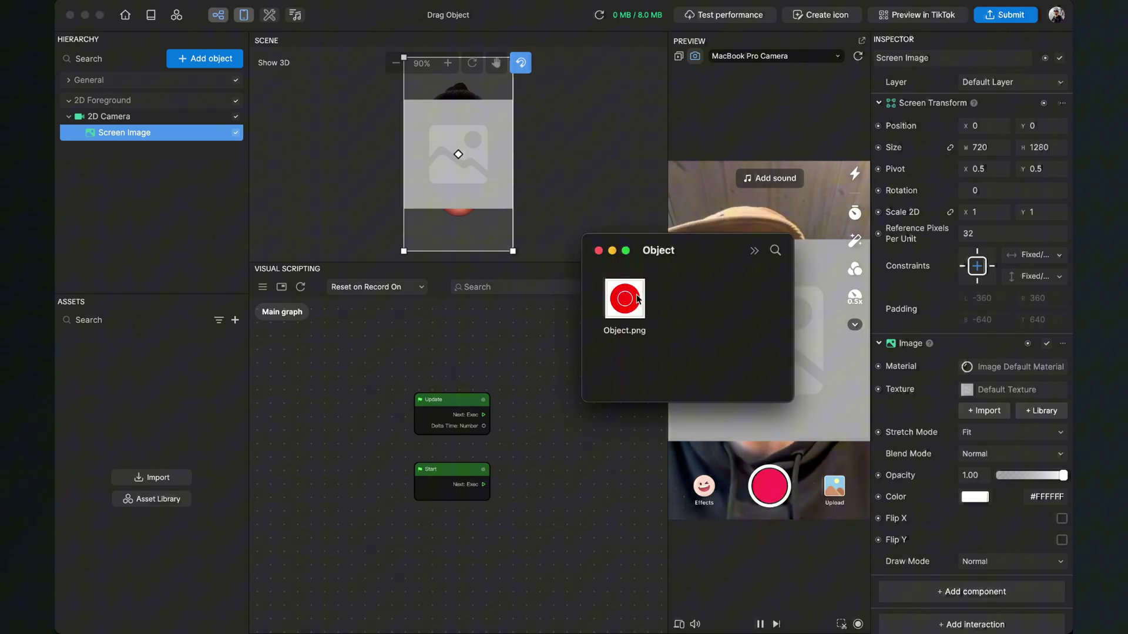
left_click_drag(278, 411, 169, 399)
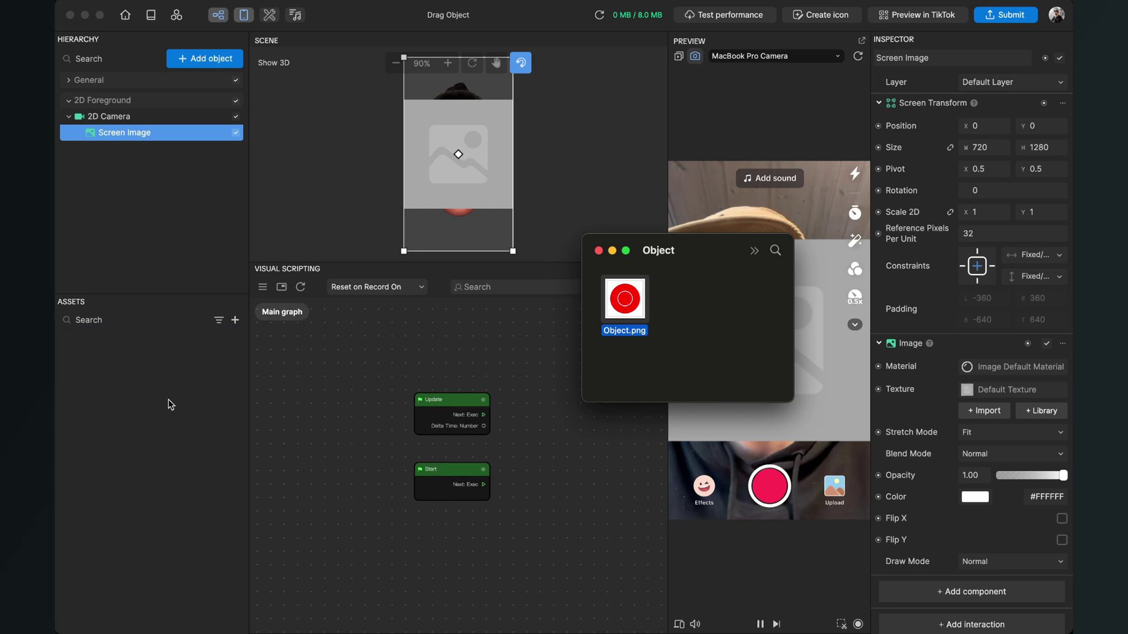
left_click(148, 433)
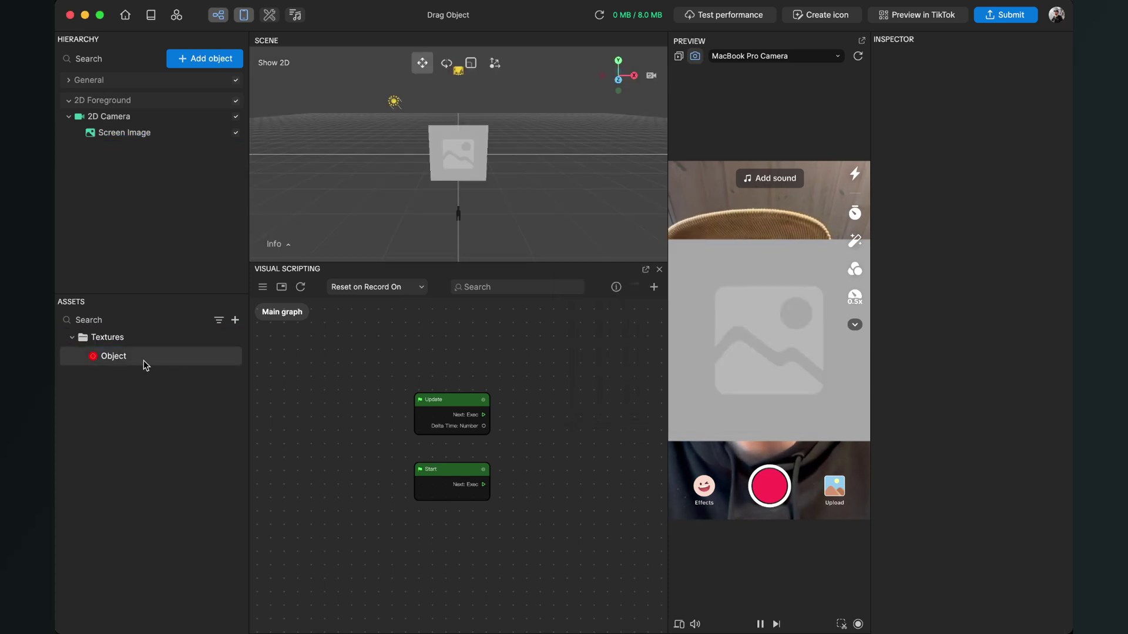
Set the Screen Image's Image texture to the Object asset
left_click(147, 134)
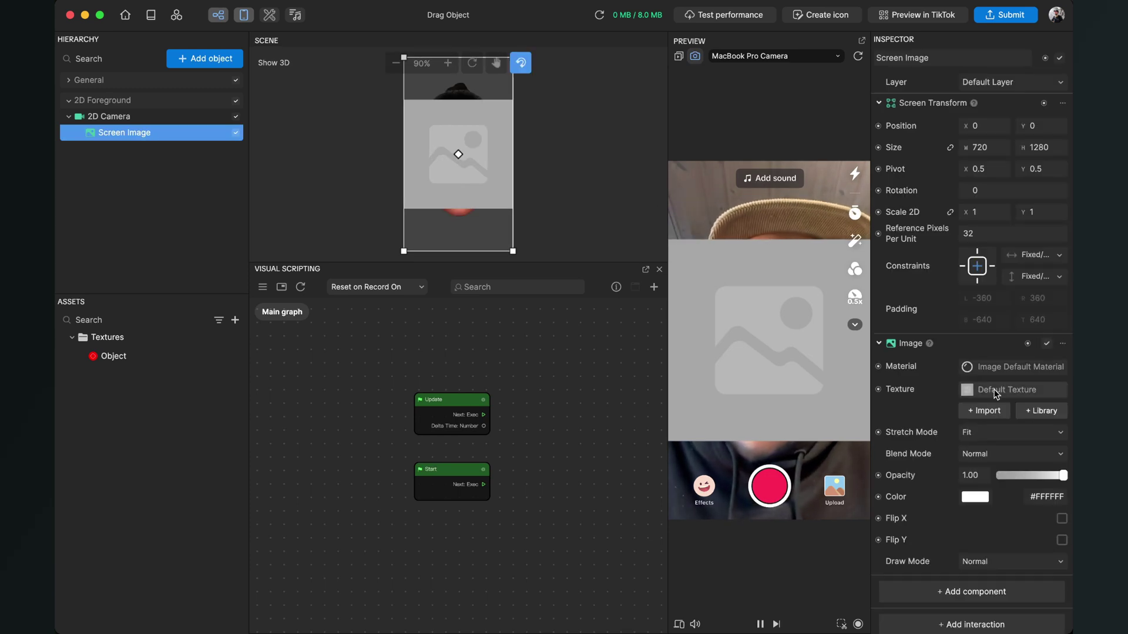
left_click(996, 392)
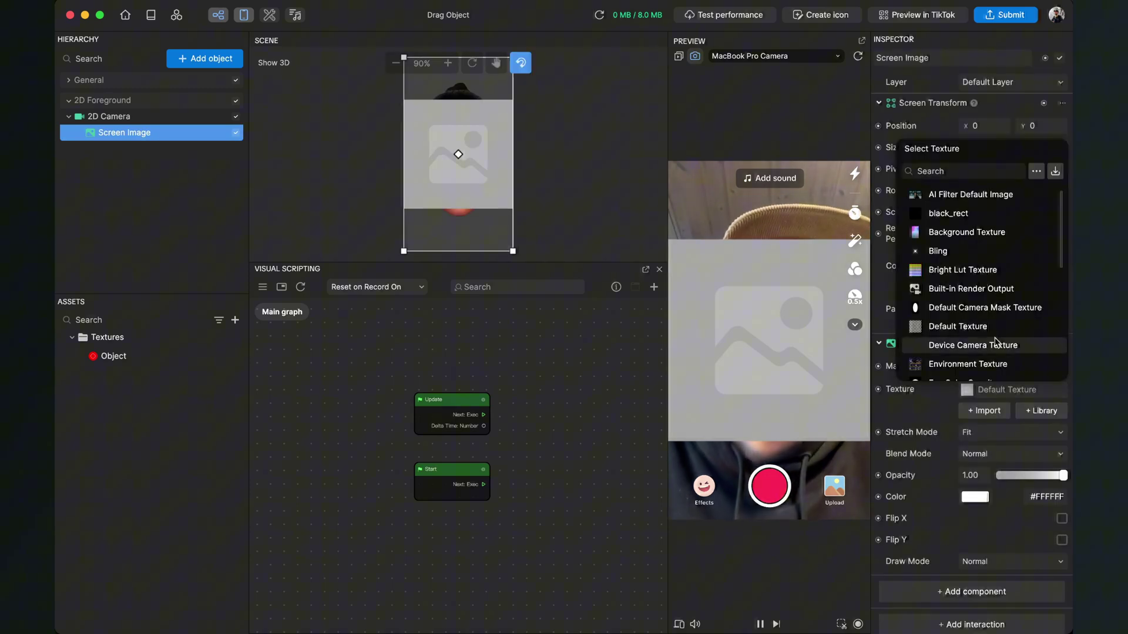
scroll(992, 335, "down", 5)
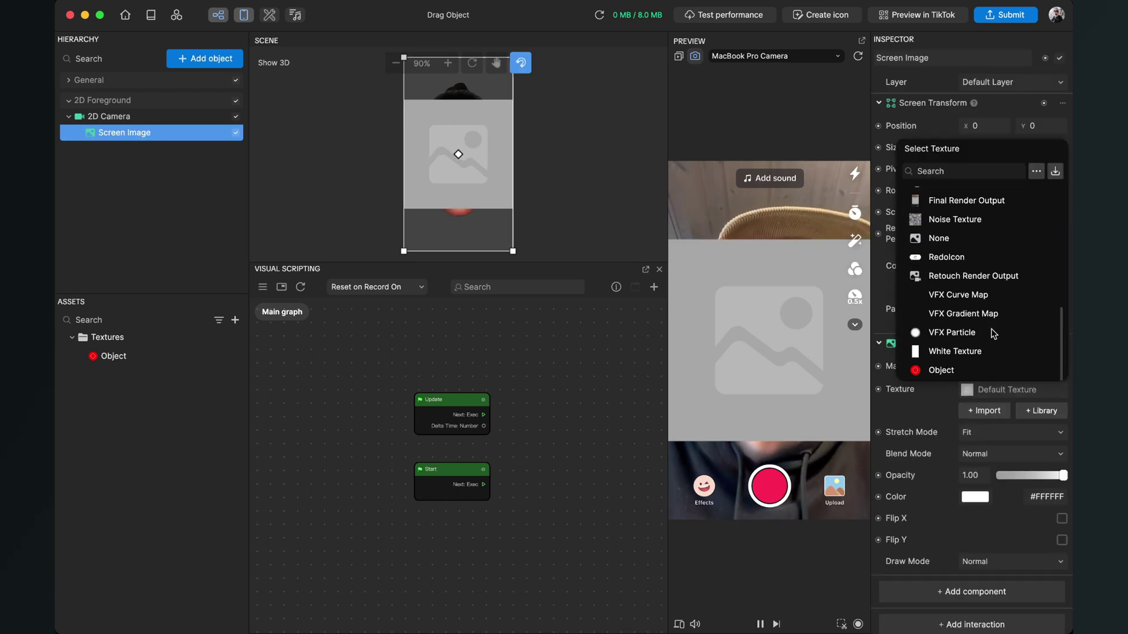
left_click(942, 371)
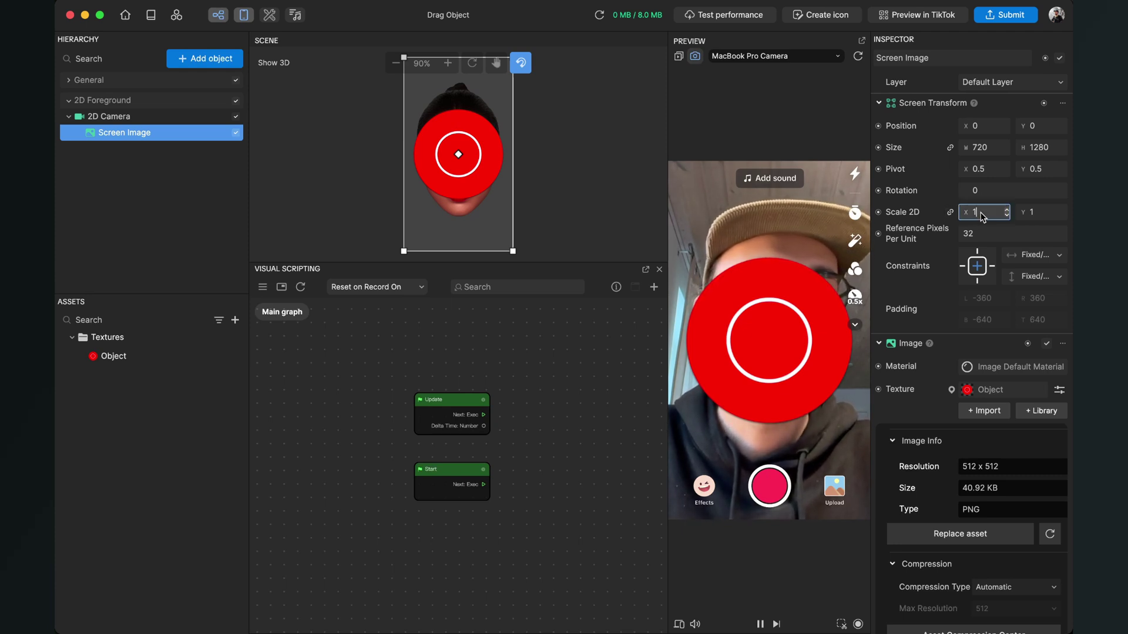
Set the Screen Image's linked Scale 2D to 0.5 on X and Y
type("0.5")
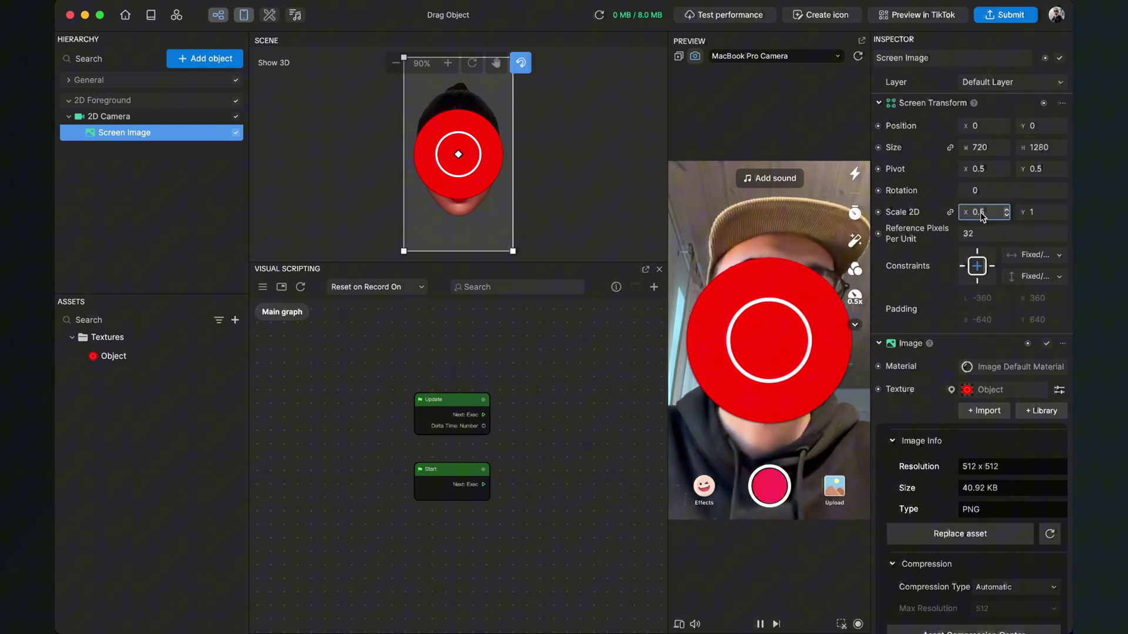
key("Return")
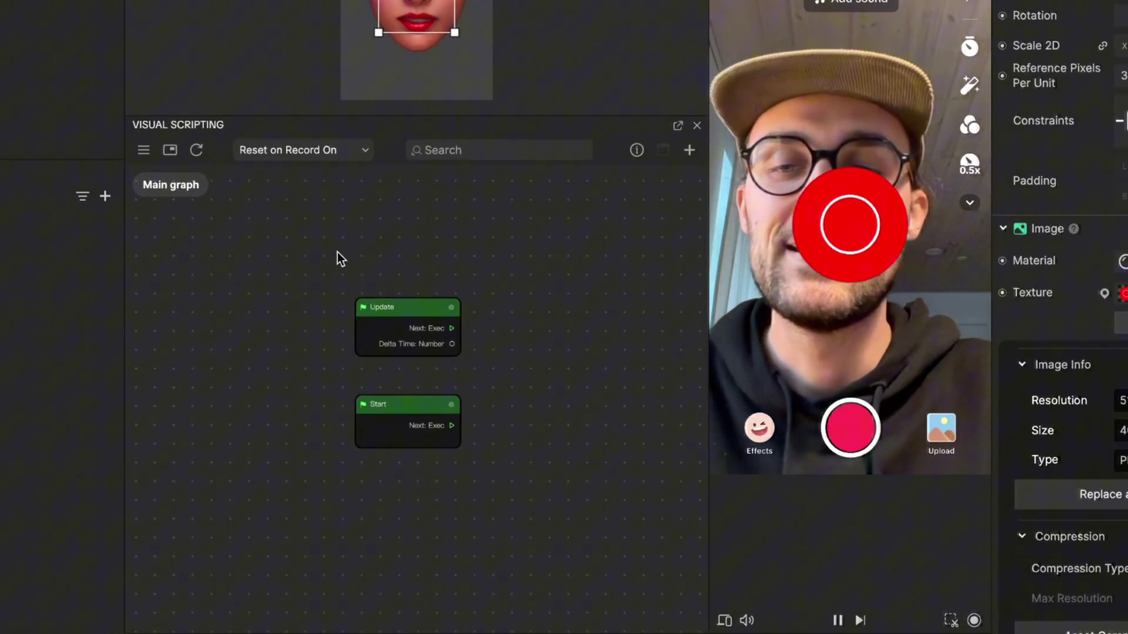
left_click_drag(333, 263, 280, 446)
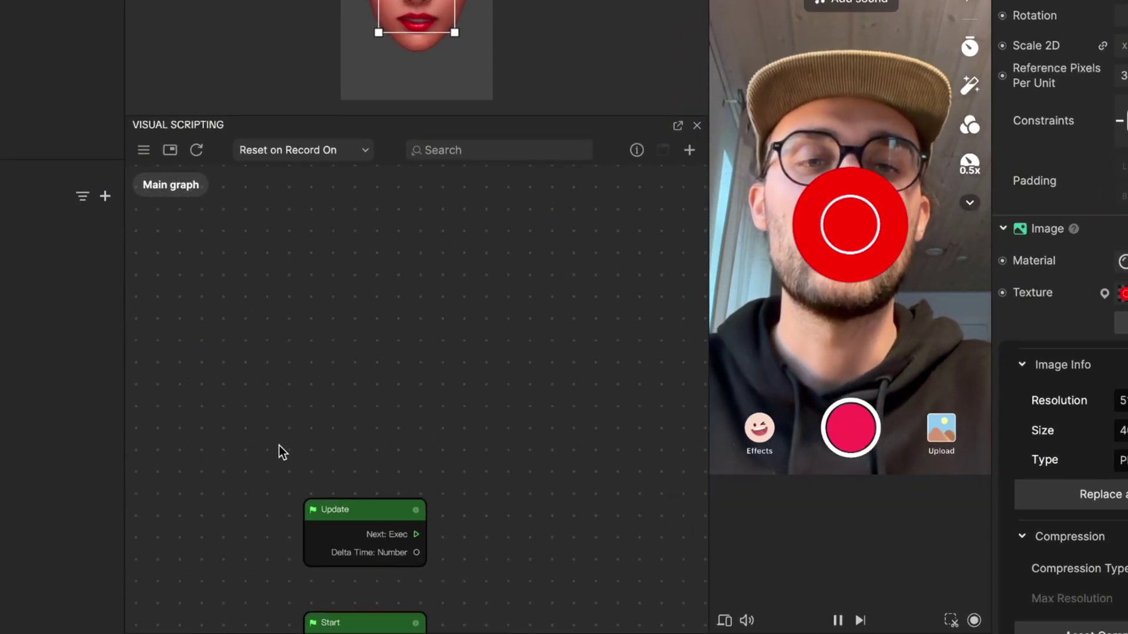
scroll(414, 359, "down", 1)
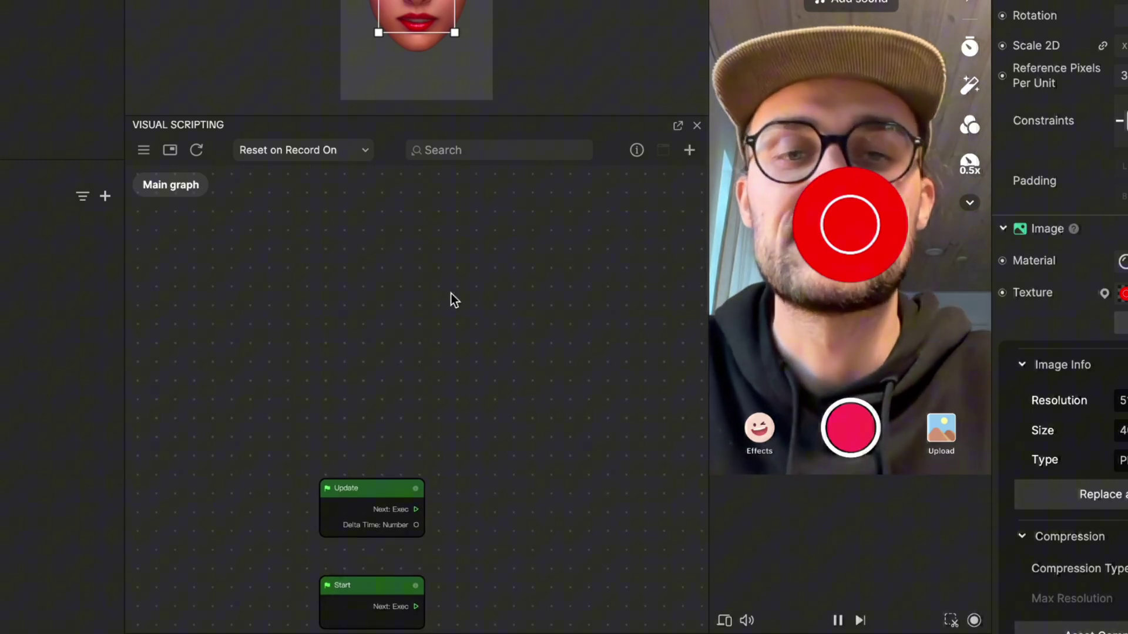
Add a Screen Image Tap node to the graph by searching 'screen ima'
left_click(689, 150)
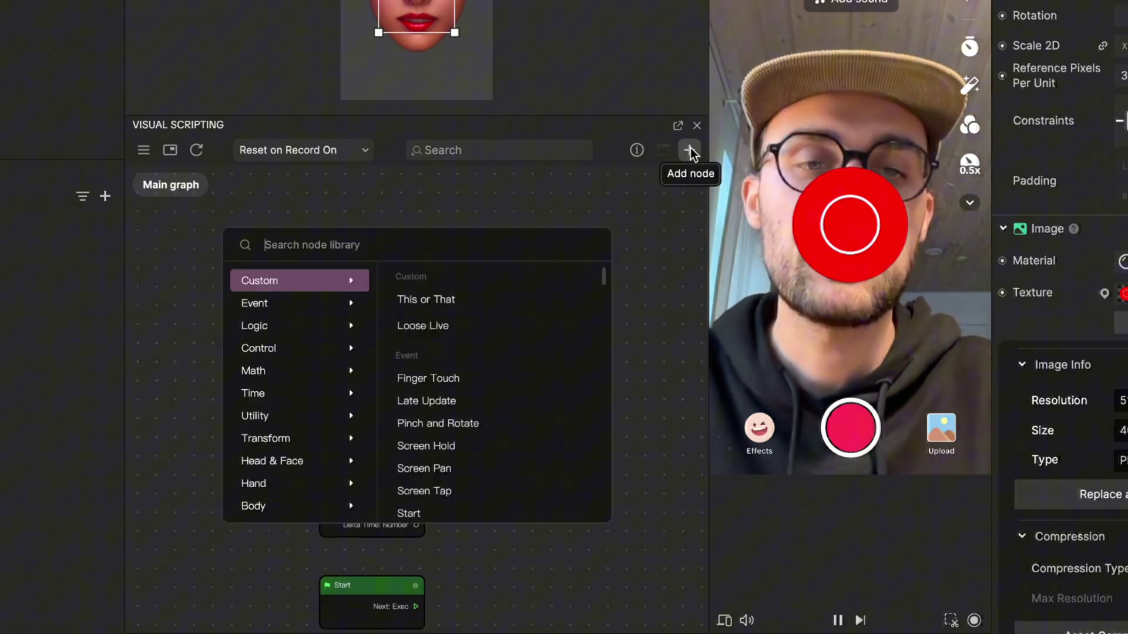
type("scre")
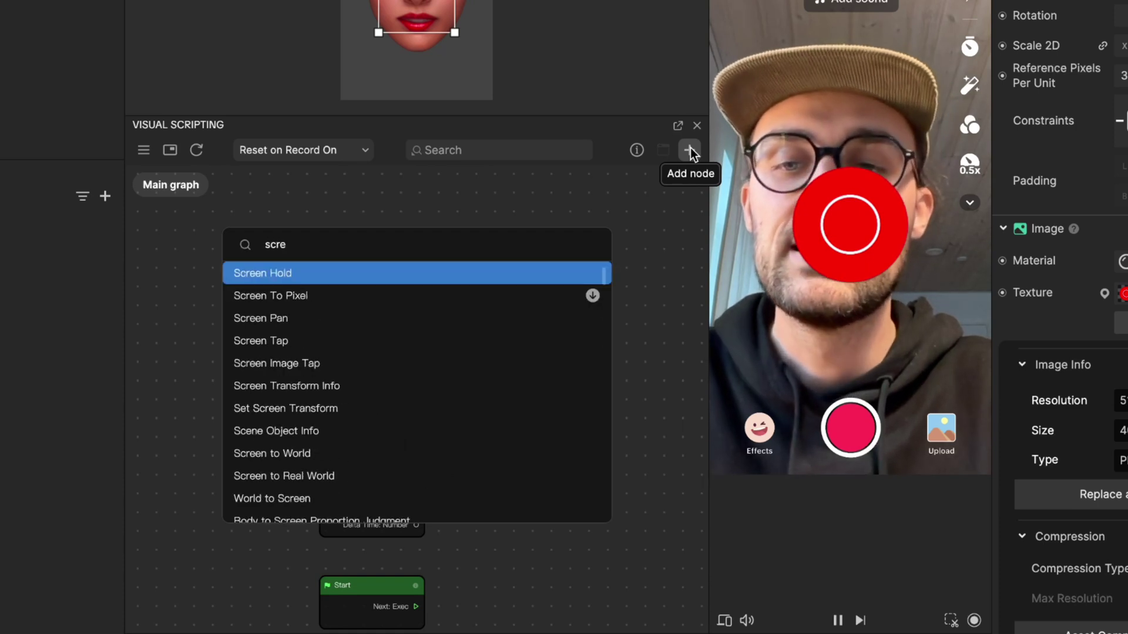
type("en ima")
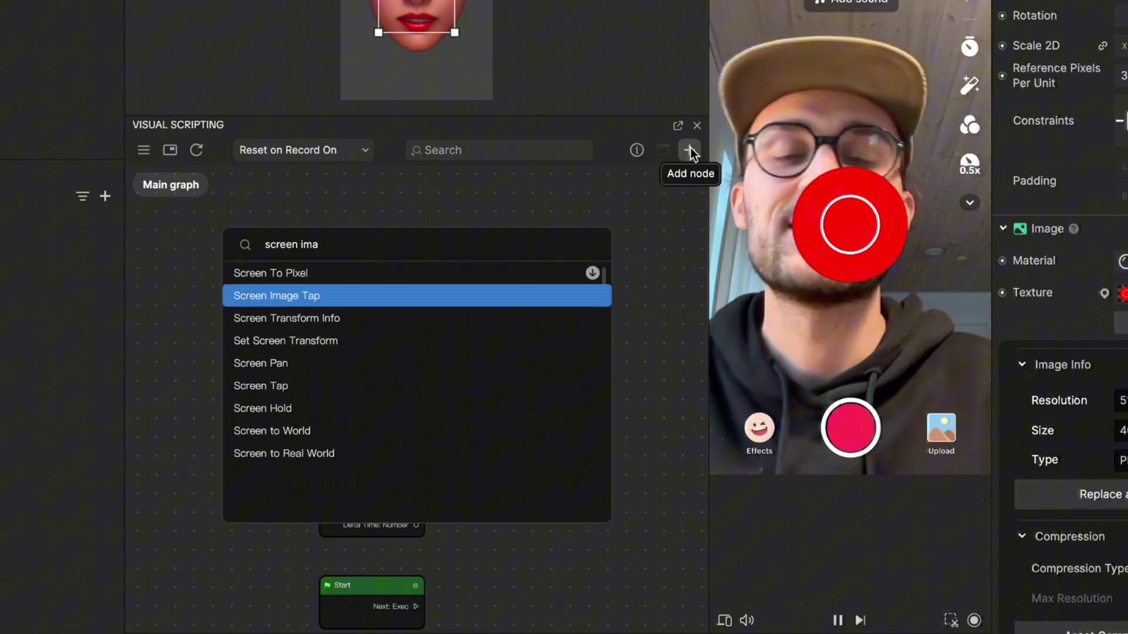
key("Return")
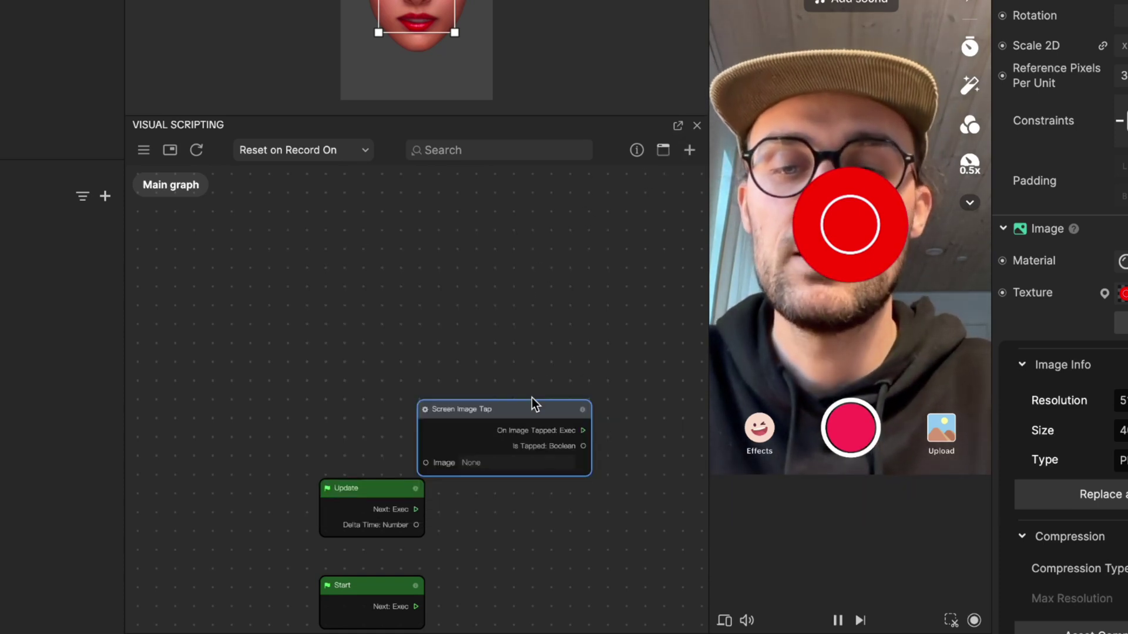
left_click_drag(531, 398, 394, 248)
scroll(378, 242, "up", 3)
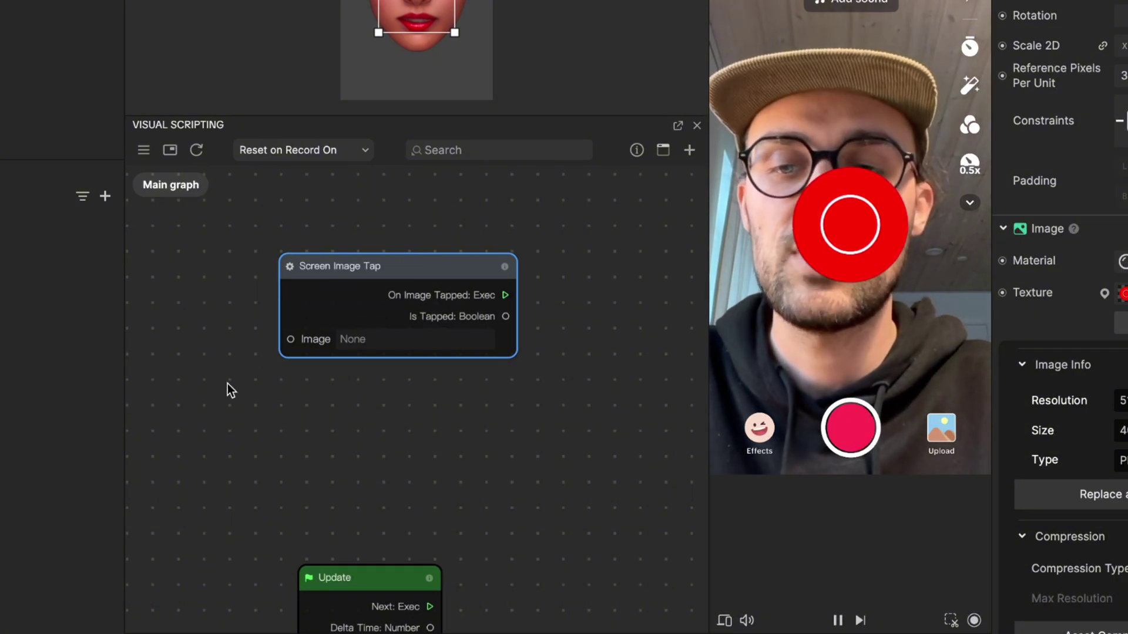
Set the Screen Image Tap node's Image input to Screen Image
left_click(358, 338)
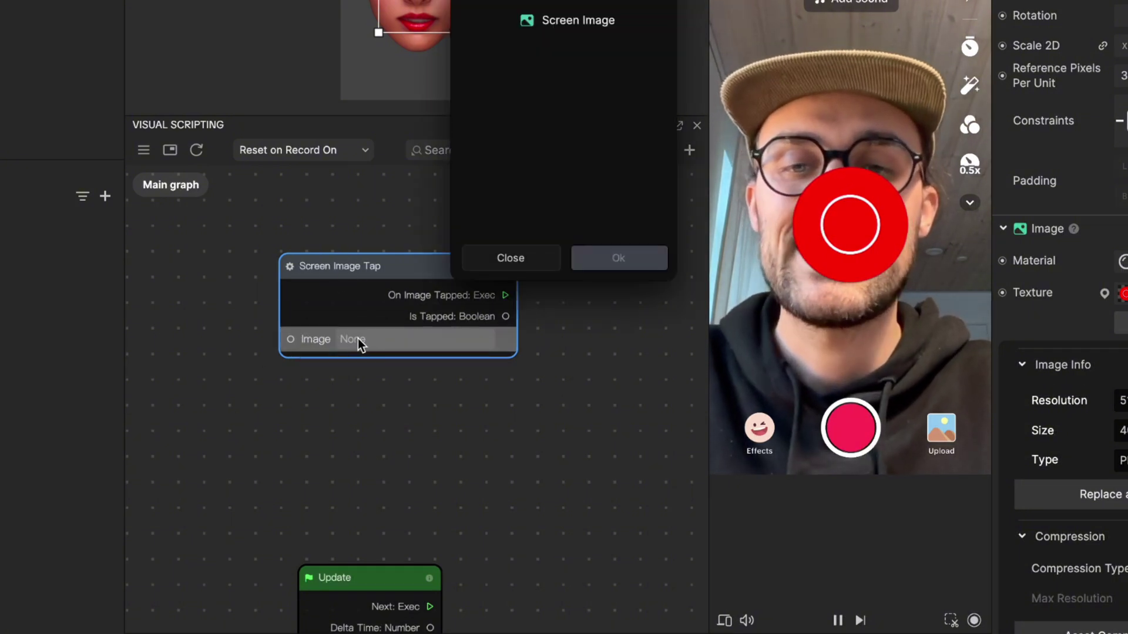
left_click(566, 23)
left_click(618, 259)
scroll(474, 397, "down", 2)
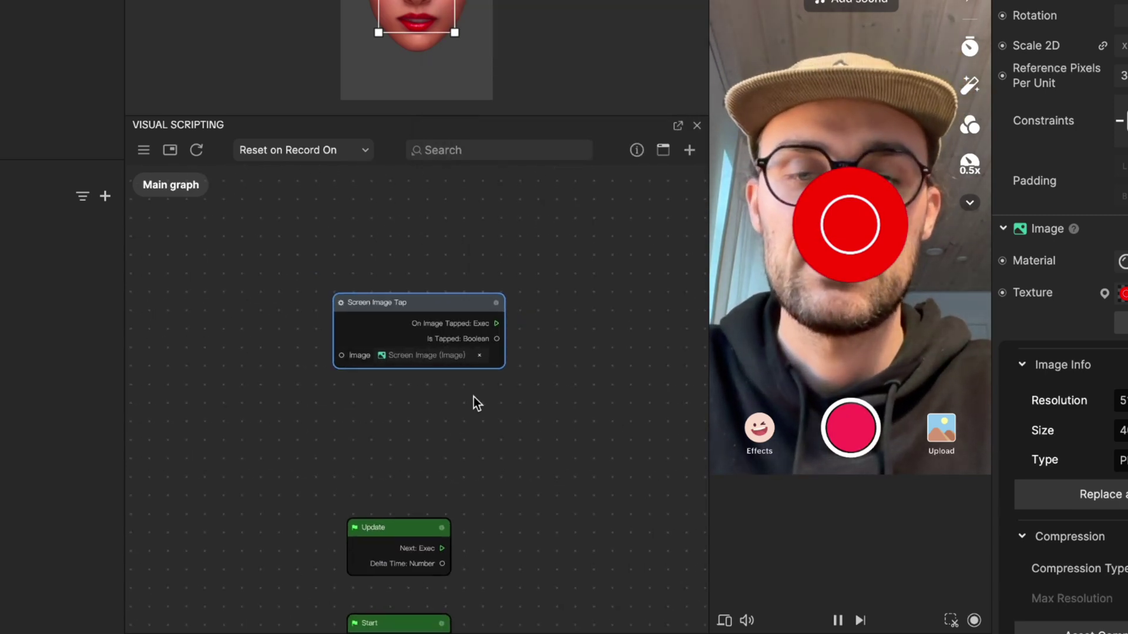
scroll(473, 396, "up", 1)
left_click_drag(434, 286, 419, 208)
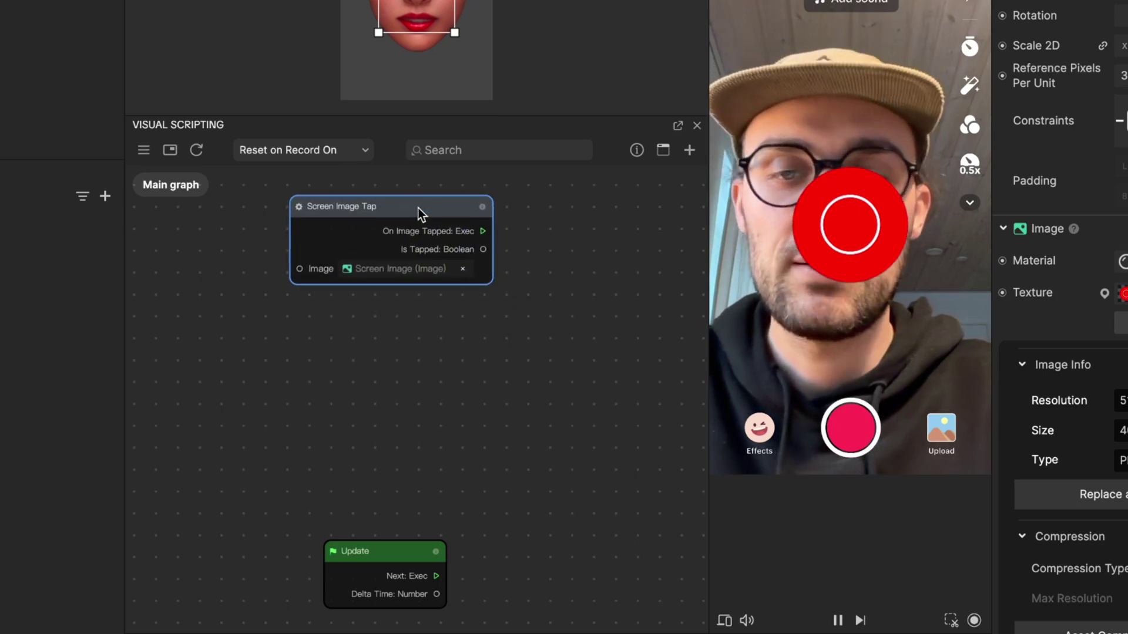
Add a Screen Pan node via 'screen pan' search and place it under Screen Image Tap
left_click(688, 151)
type("sc")
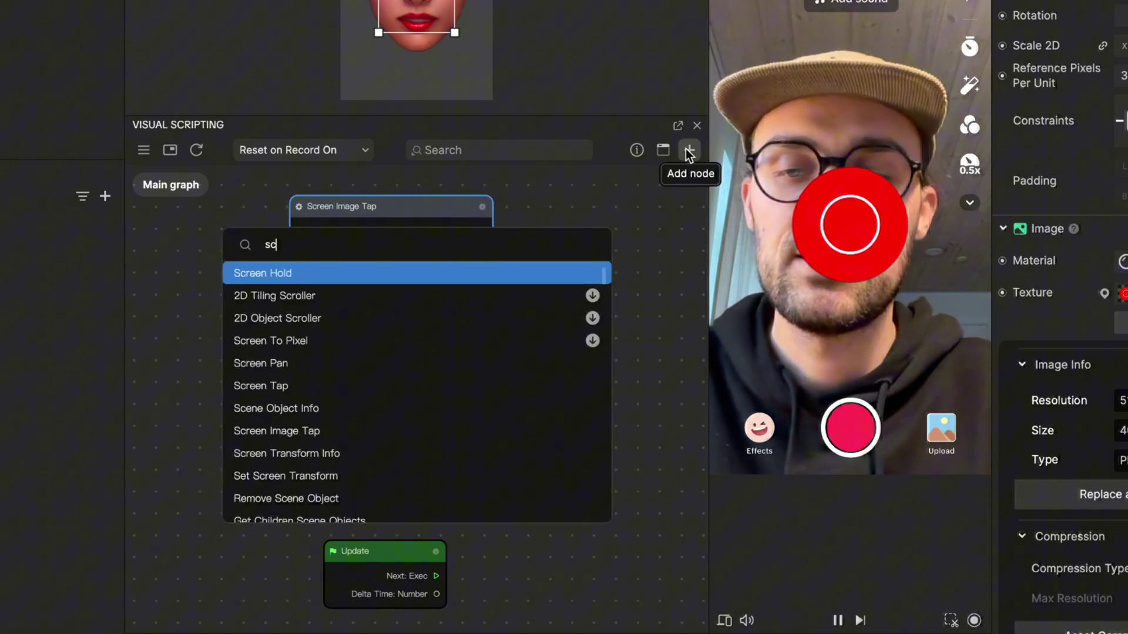
type("reen")
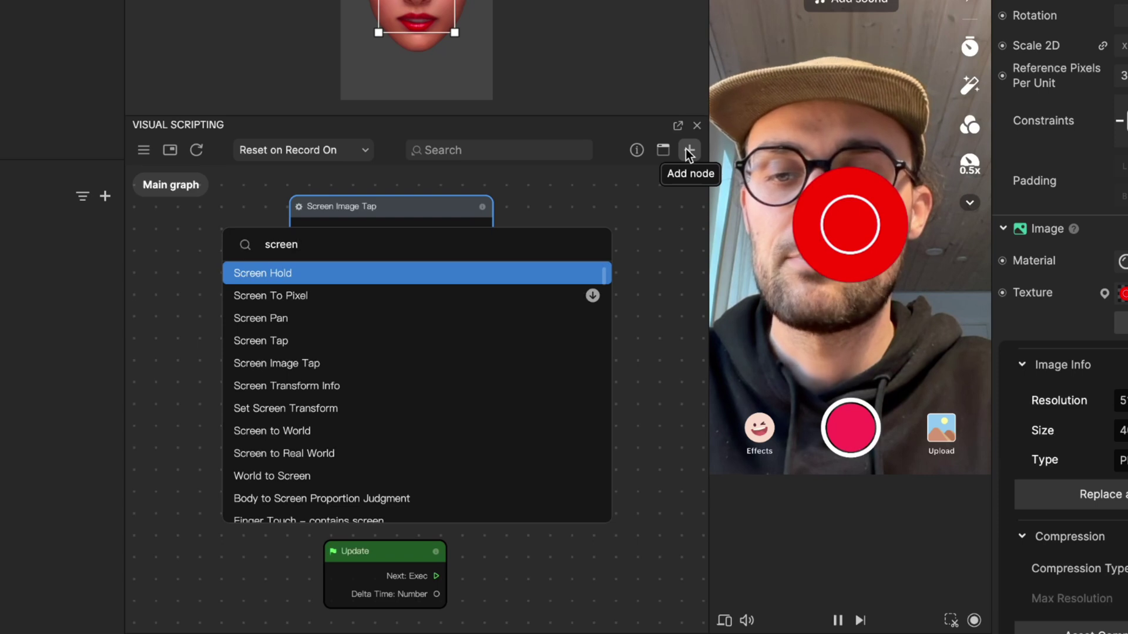
type(" pan")
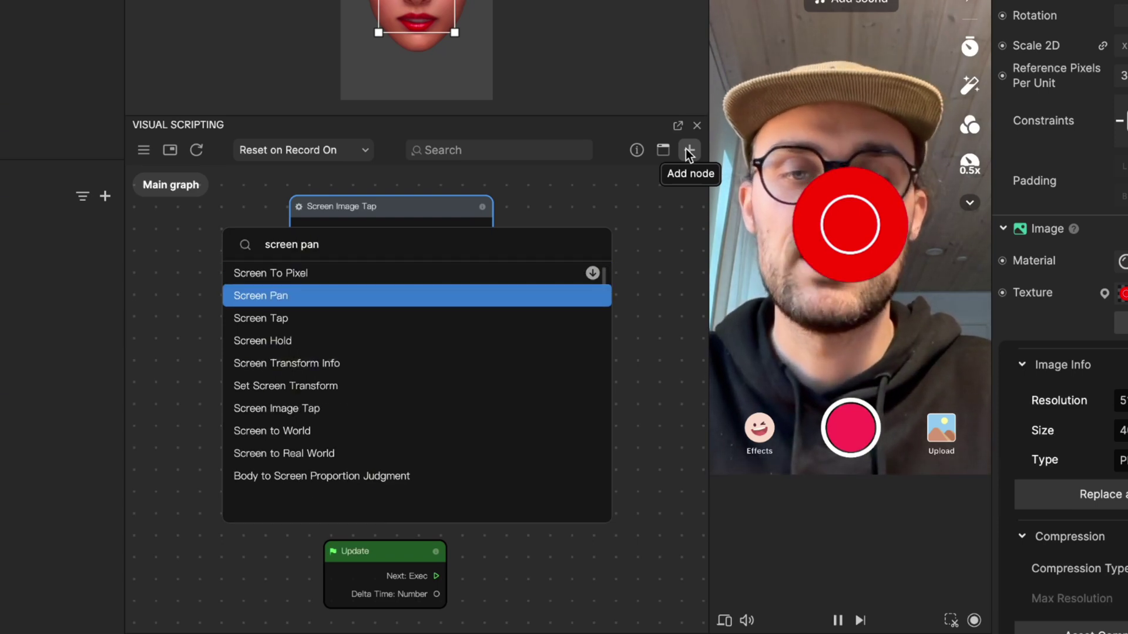
key("Return")
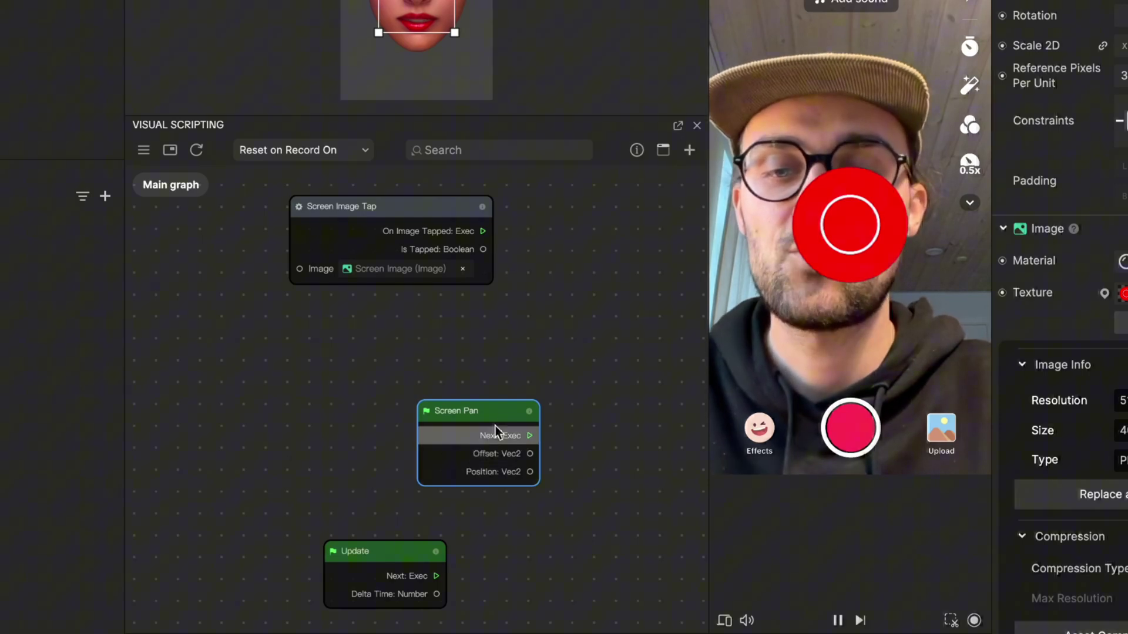
left_click_drag(500, 413, 415, 322)
scroll(406, 333, "up", 1)
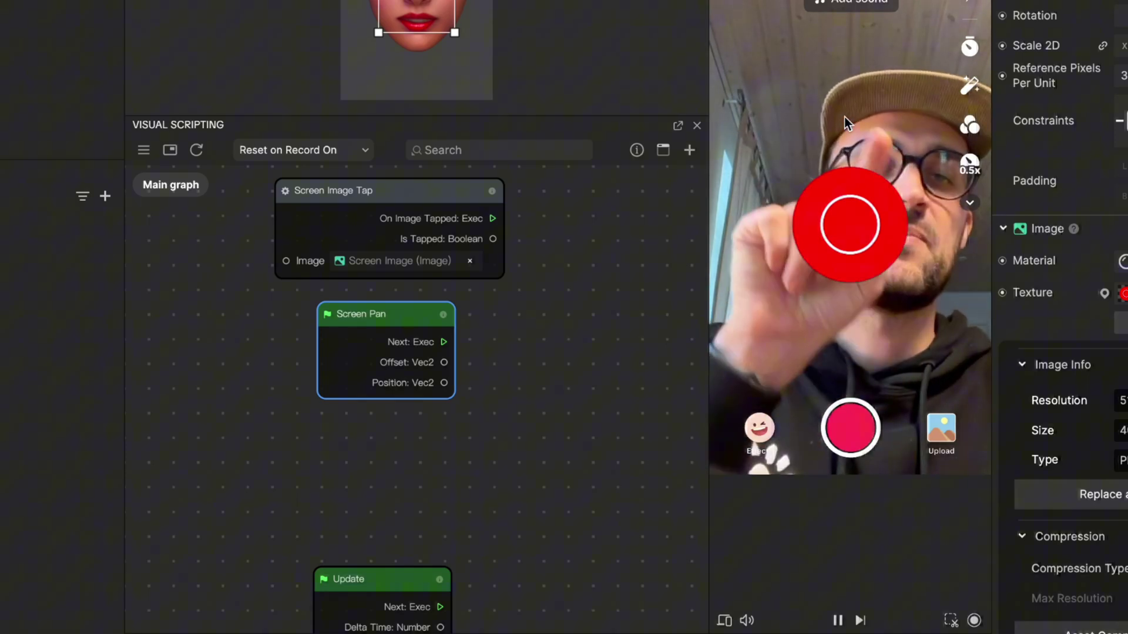
scroll(416, 402, "up", 1)
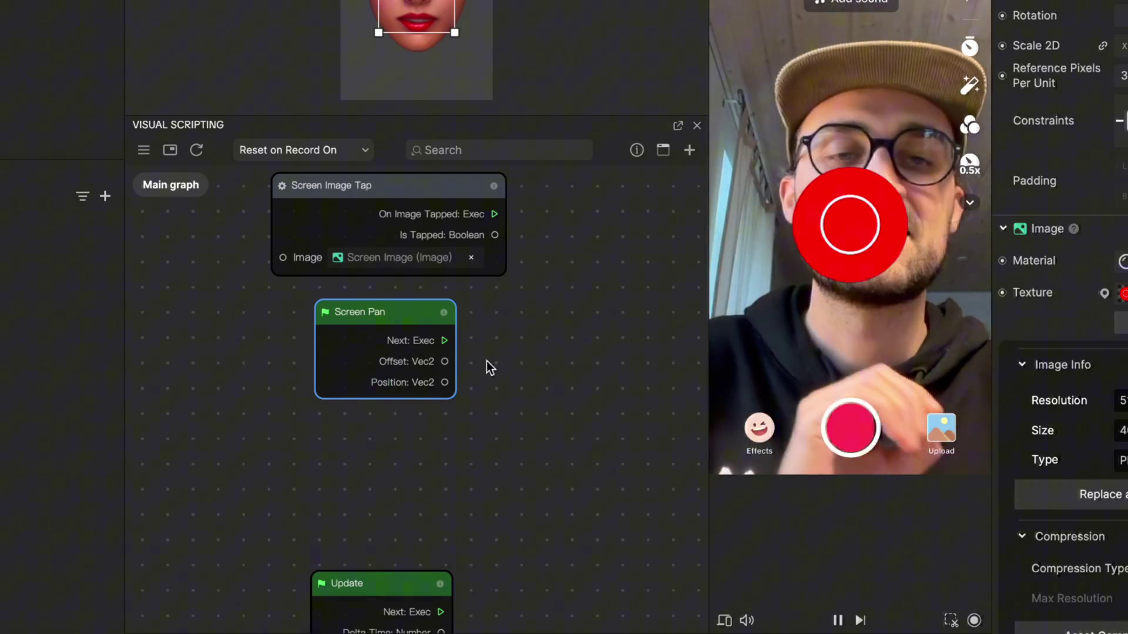
left_click_drag(406, 315, 382, 322)
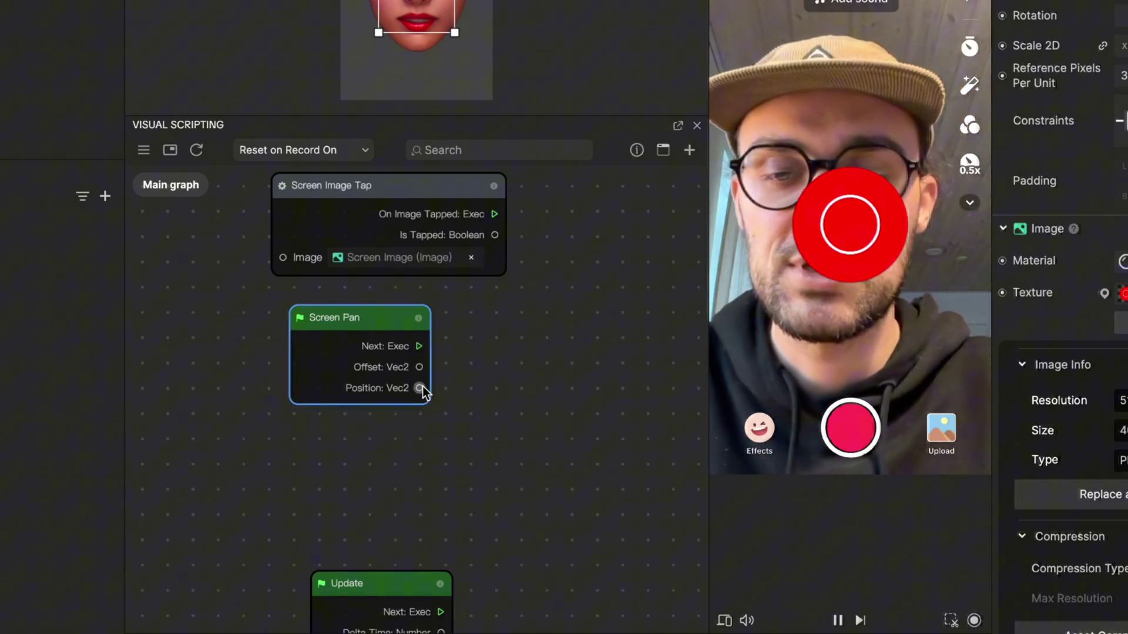
Add a Subtract: Vec2 node fed by Screen Pan's Position, with B at 0.50, 0.50
left_click_drag(421, 386, 507, 378)
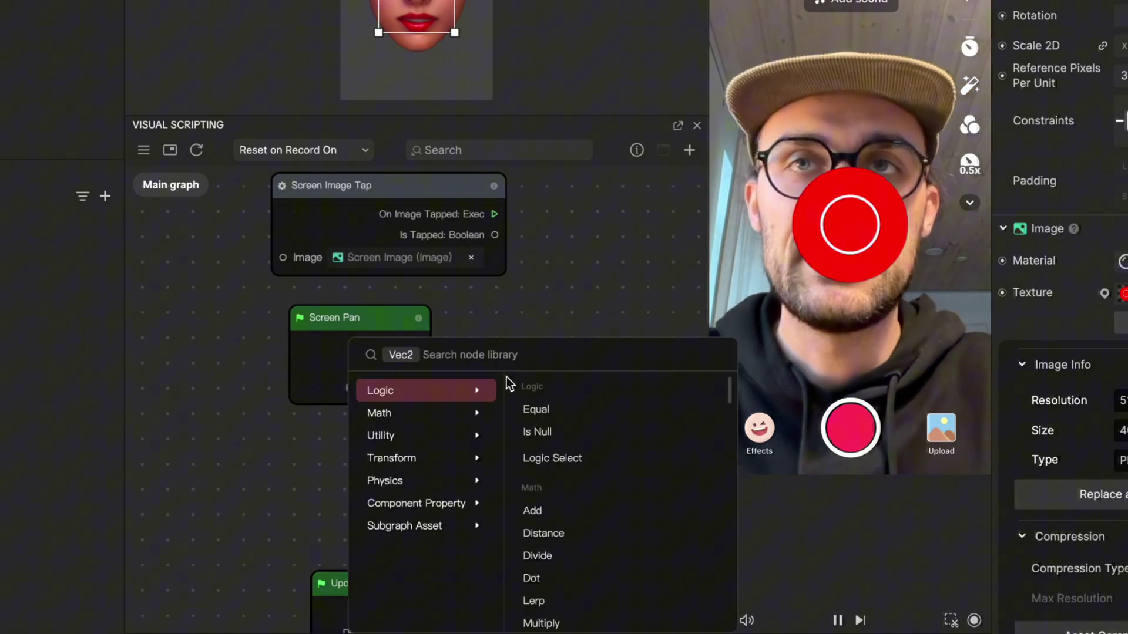
type("subt")
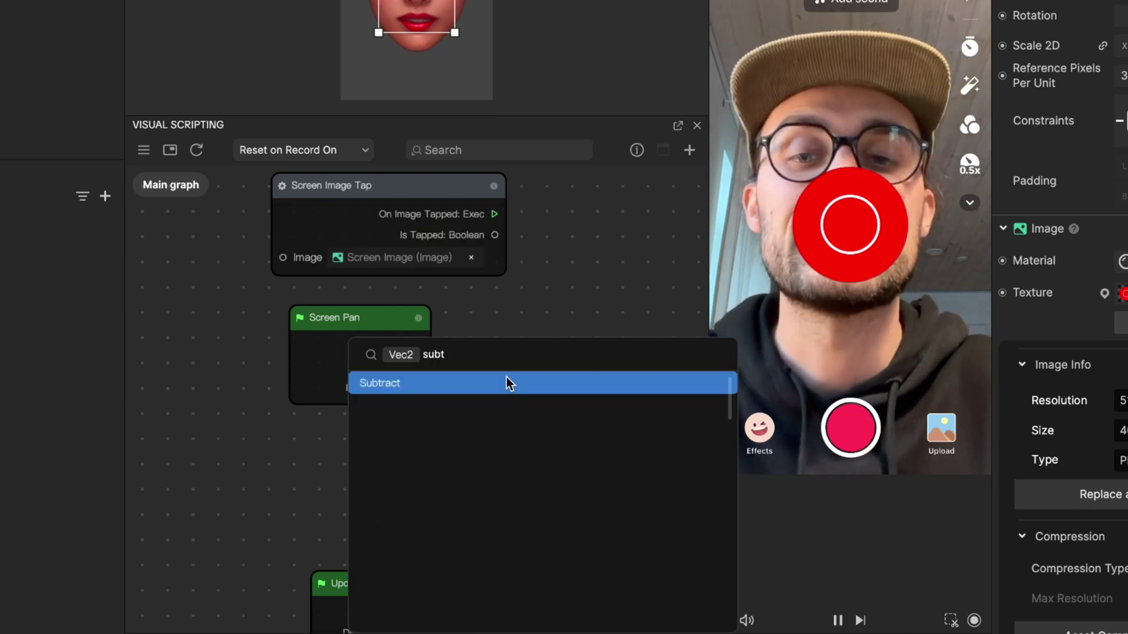
left_click(507, 379)
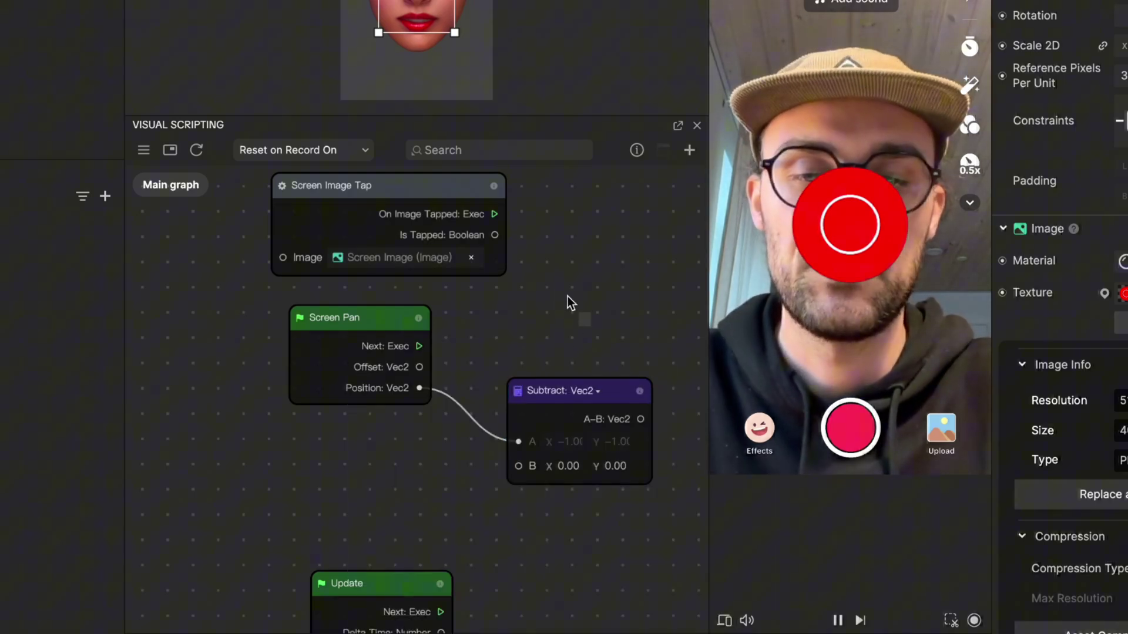
scroll(570, 310, "down", 3)
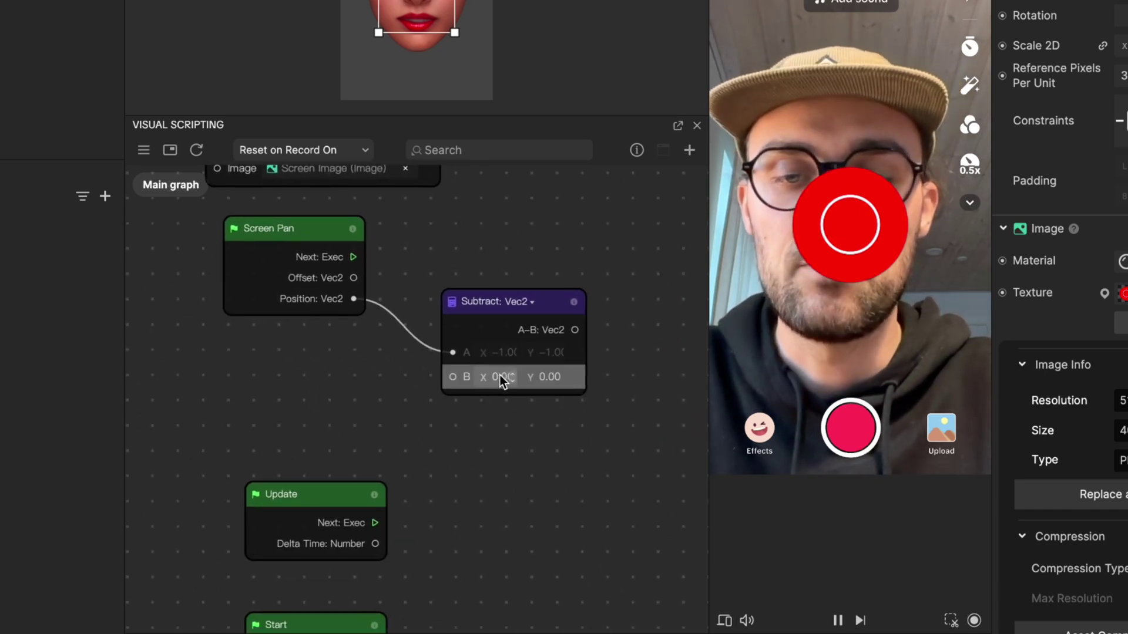
left_click(500, 378)
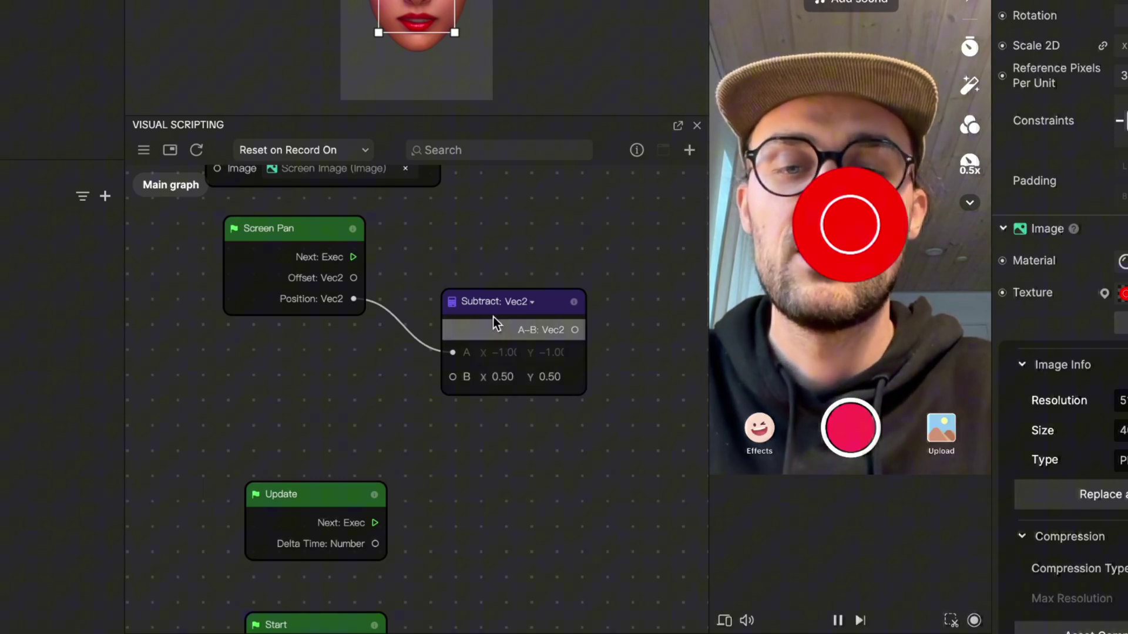
Drag a wire from the Subtract A-B output onto empty canvas to search for a node
left_click_drag(566, 304, 549, 289)
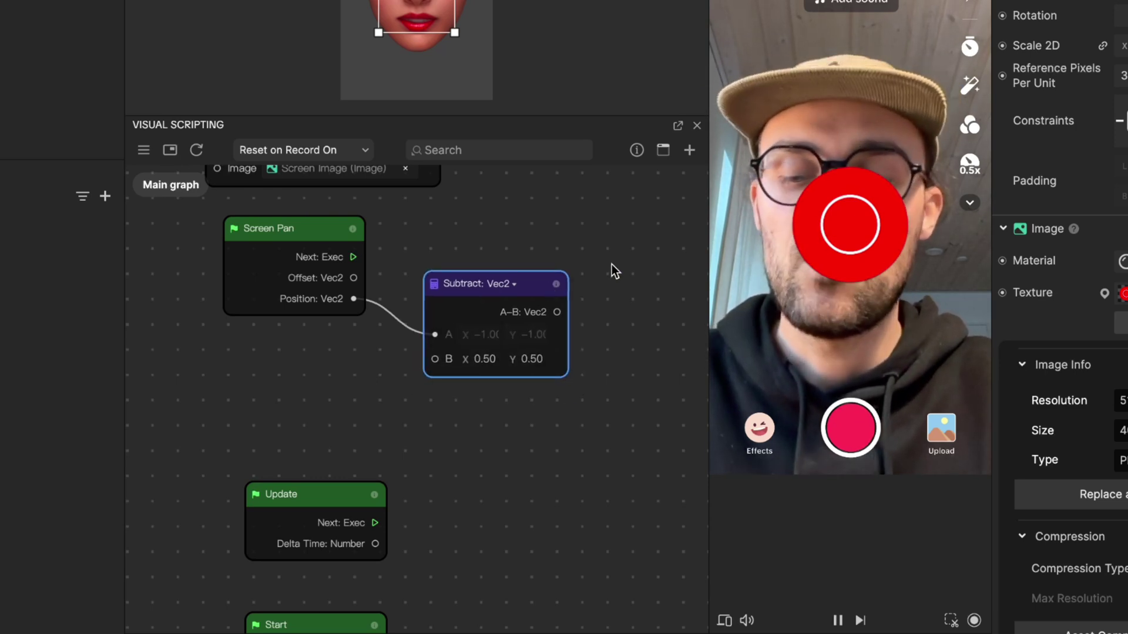
middle_click_drag(611, 264, 494, 300)
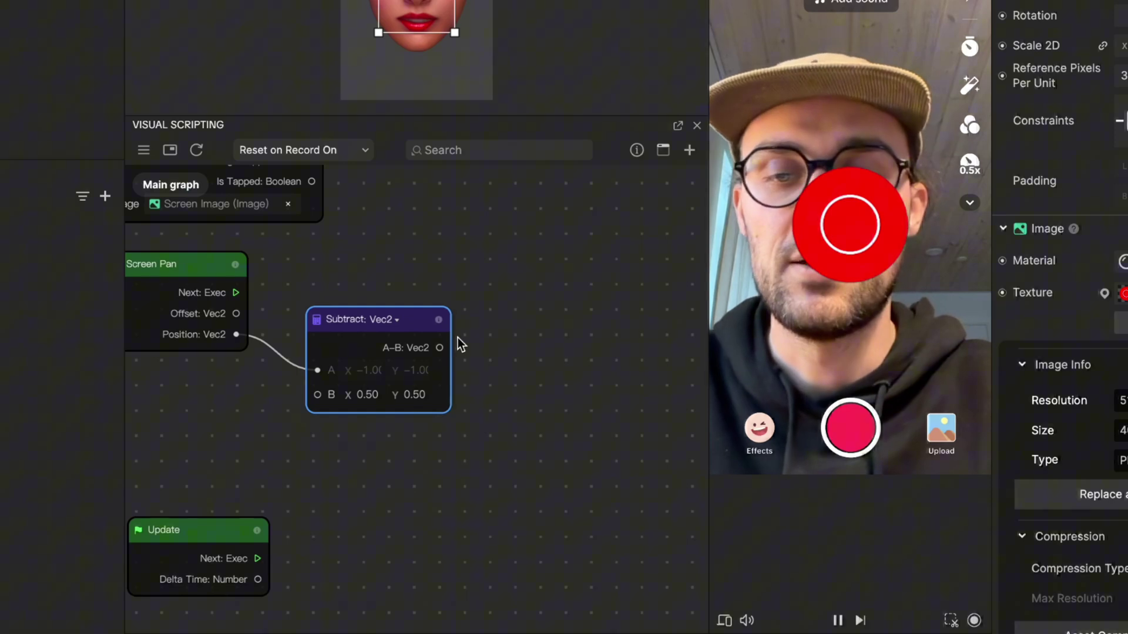
left_click_drag(441, 346, 441, 348)
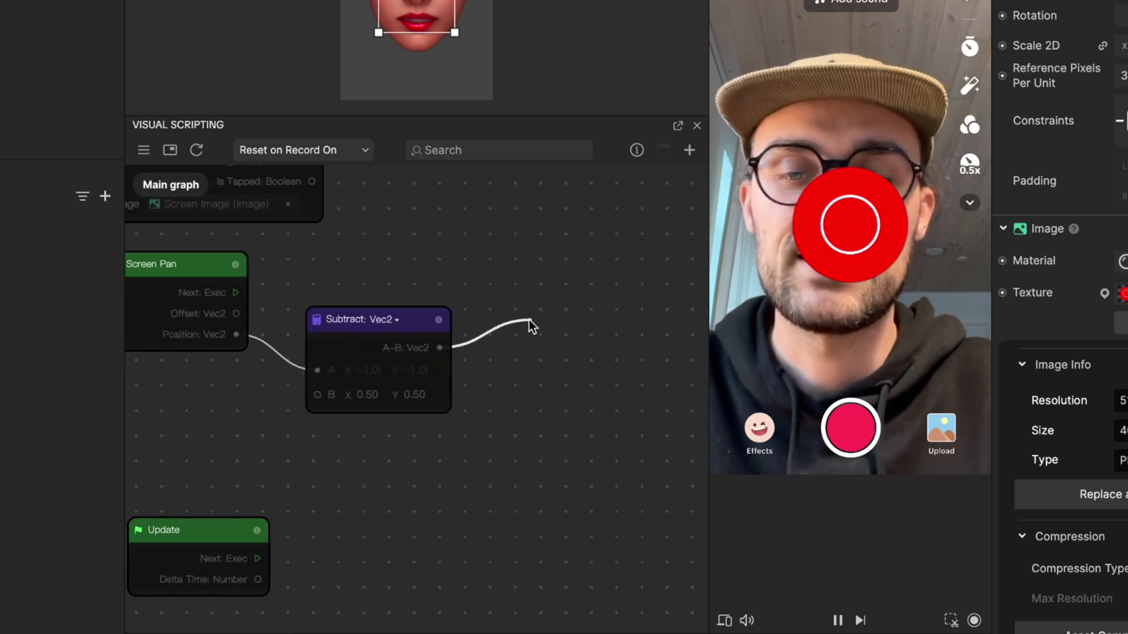
left_click_drag(529, 333, 521, 342)
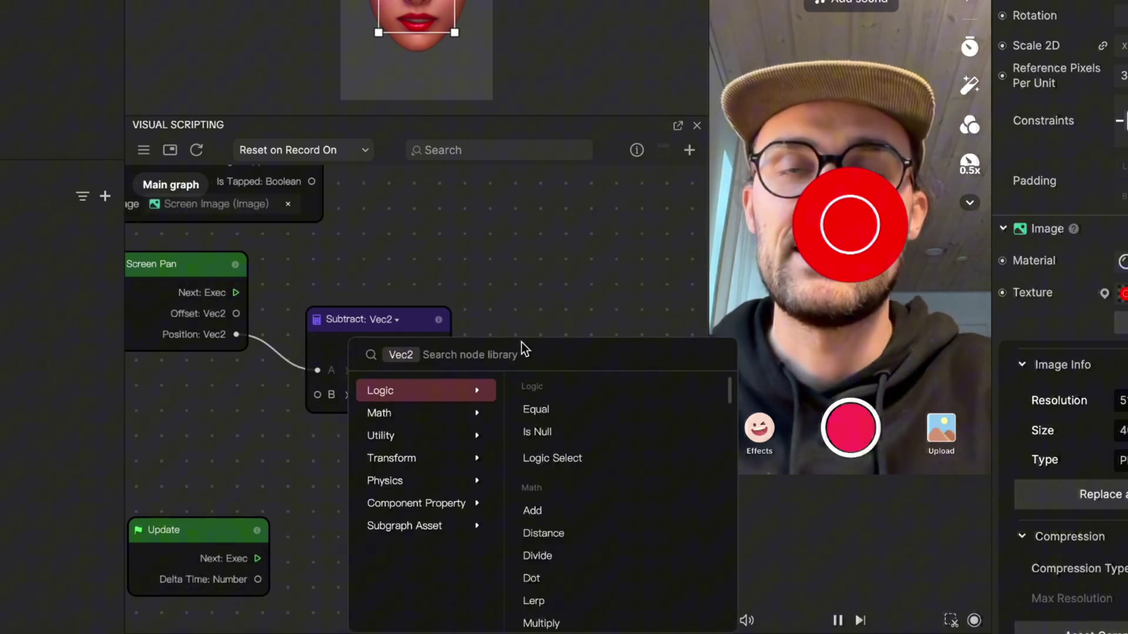
Add a Multiply: Vec2 node on the Subtract result with B set to 720, 1280
type("mul")
key("Return")
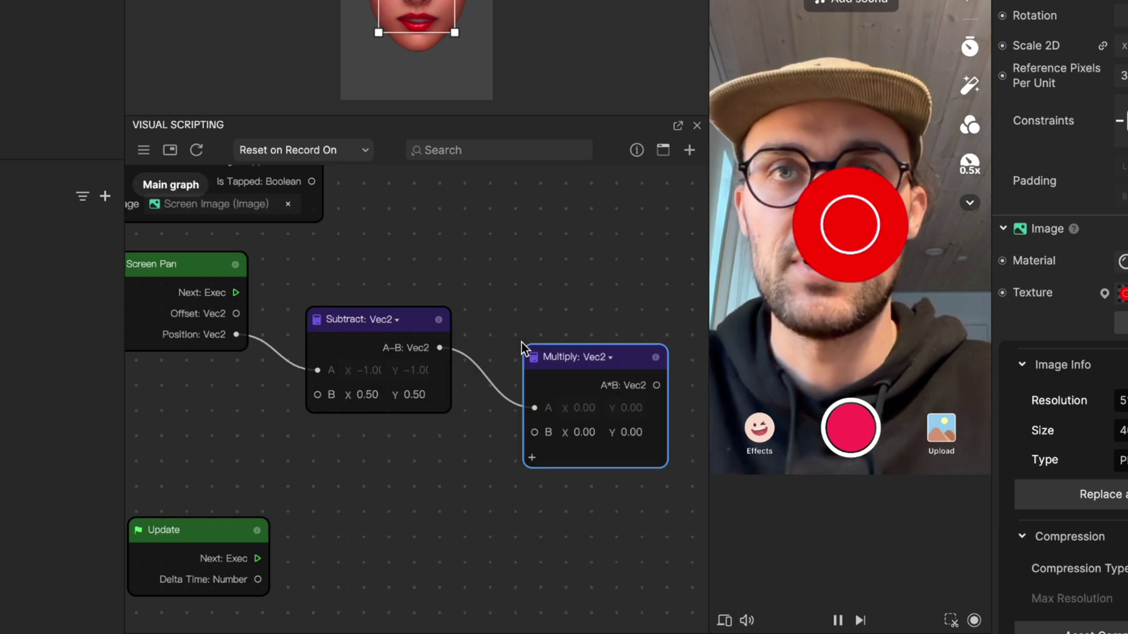
scroll(573, 433, "up", 3)
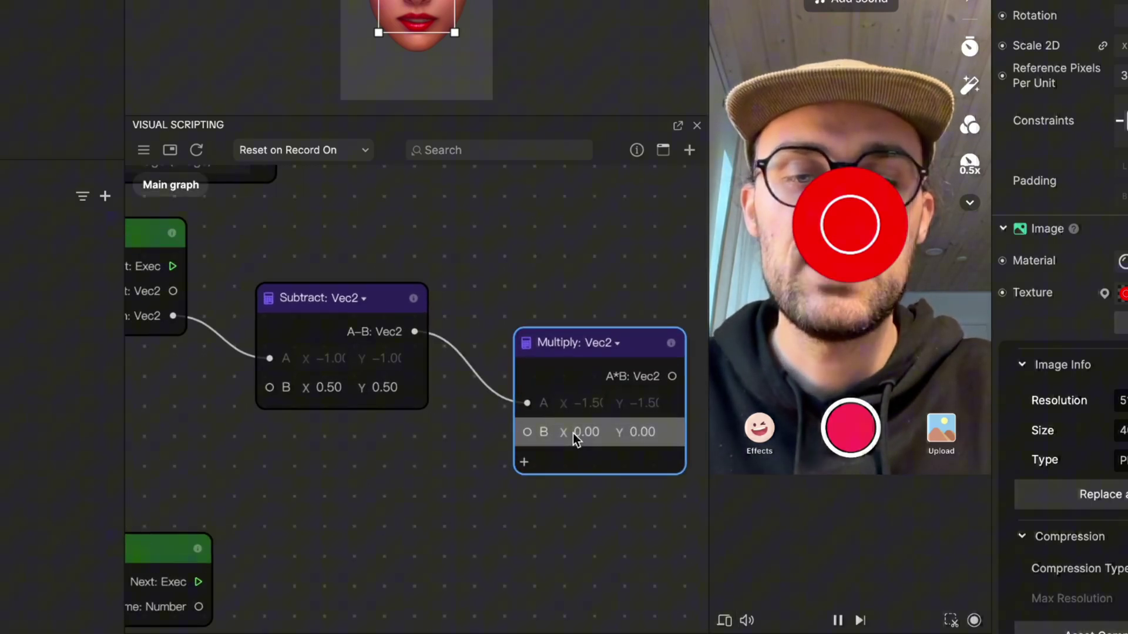
left_click(585, 437)
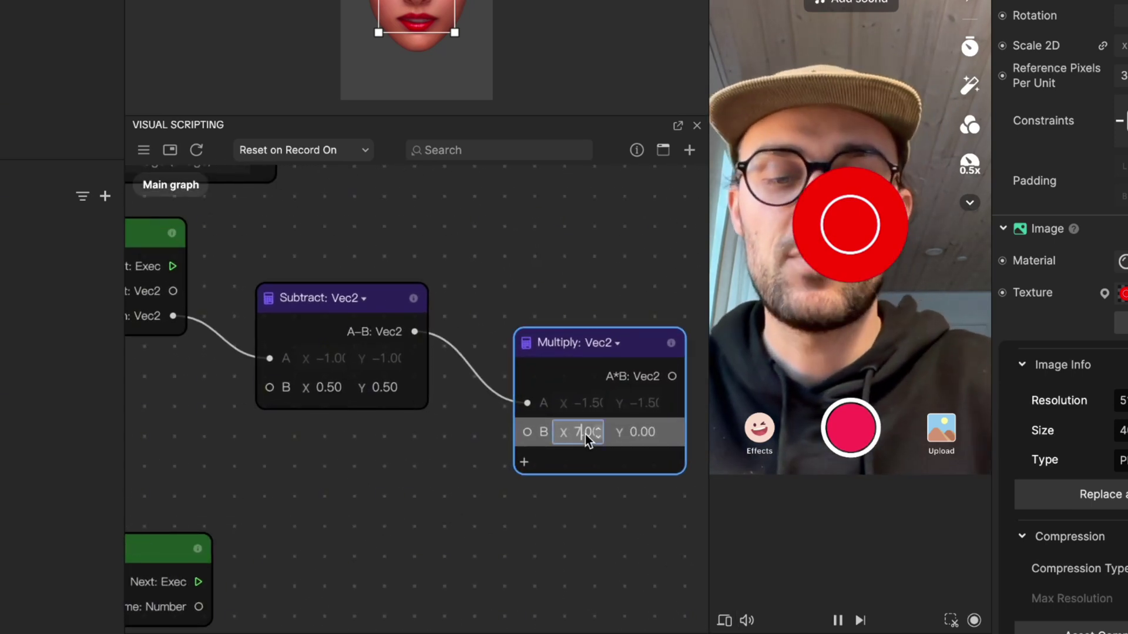
type("720")
key("Return")
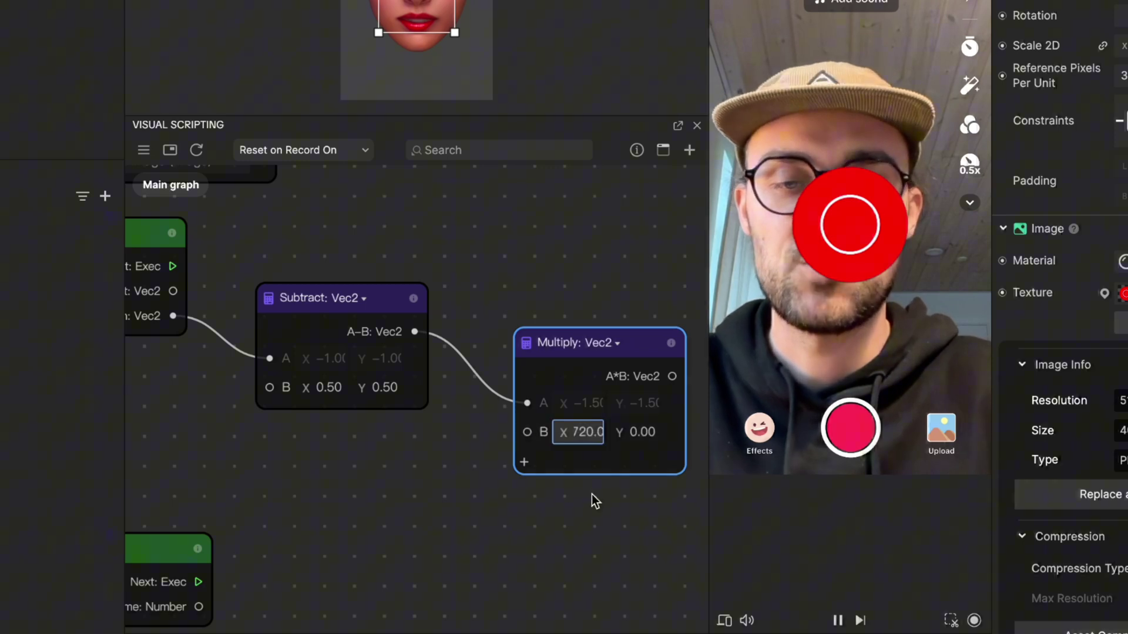
left_click(646, 434)
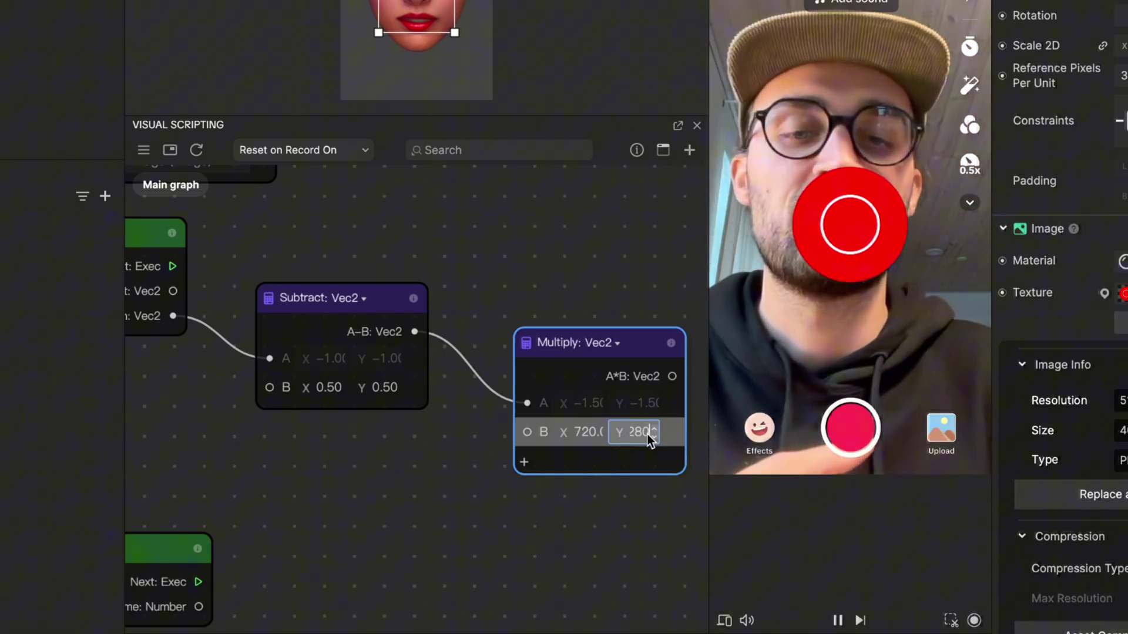
key("Return")
scroll(397, 459, "down", 2)
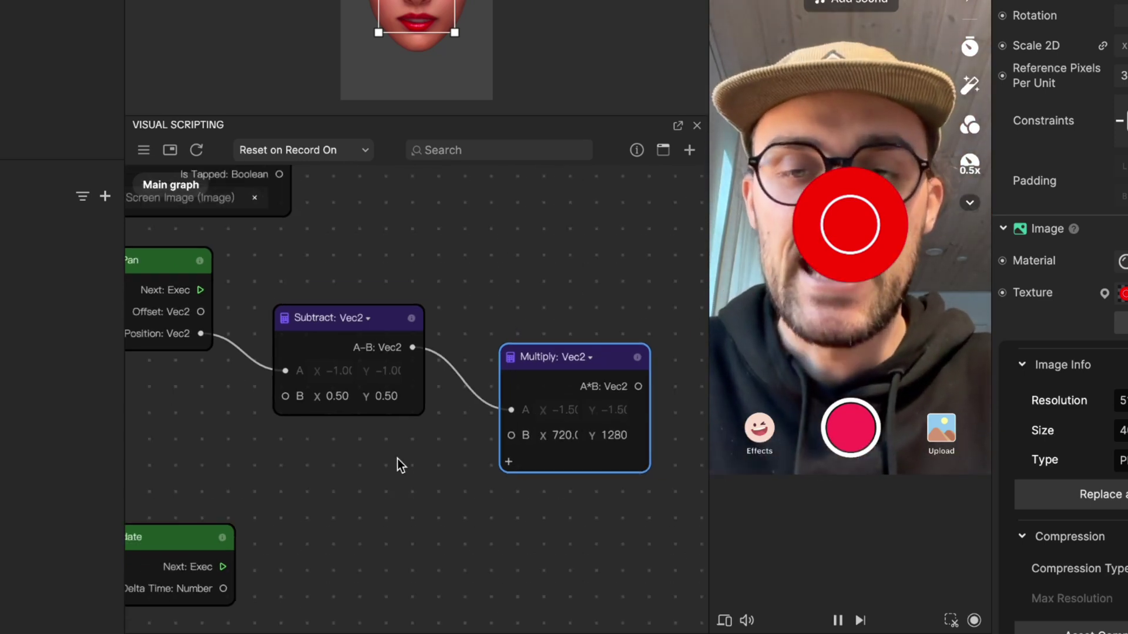
scroll(397, 459, "down", 2)
scroll(455, 270, "down", 2)
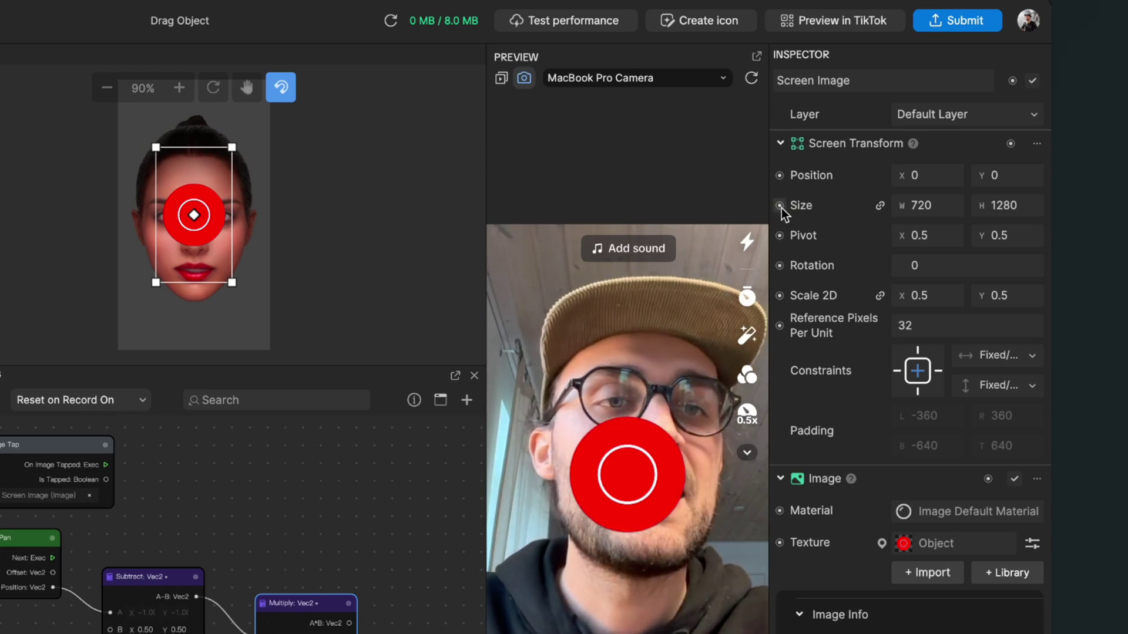
Add a Set Position node from the Screen Image's Screen Transform Position in the Inspector
left_click(781, 176)
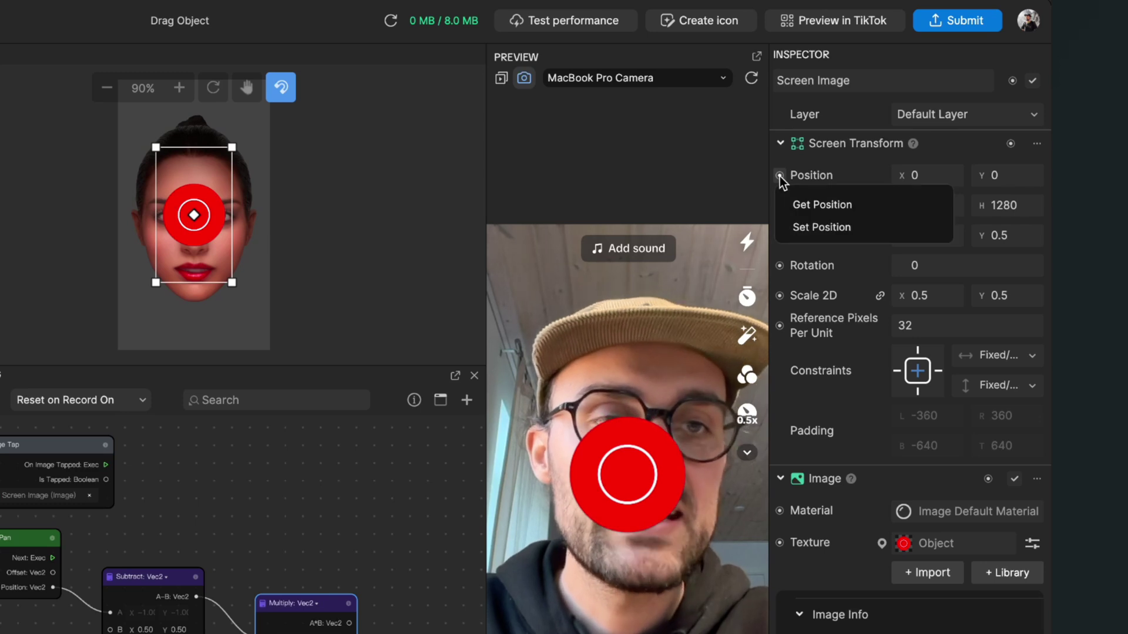
left_click(812, 232)
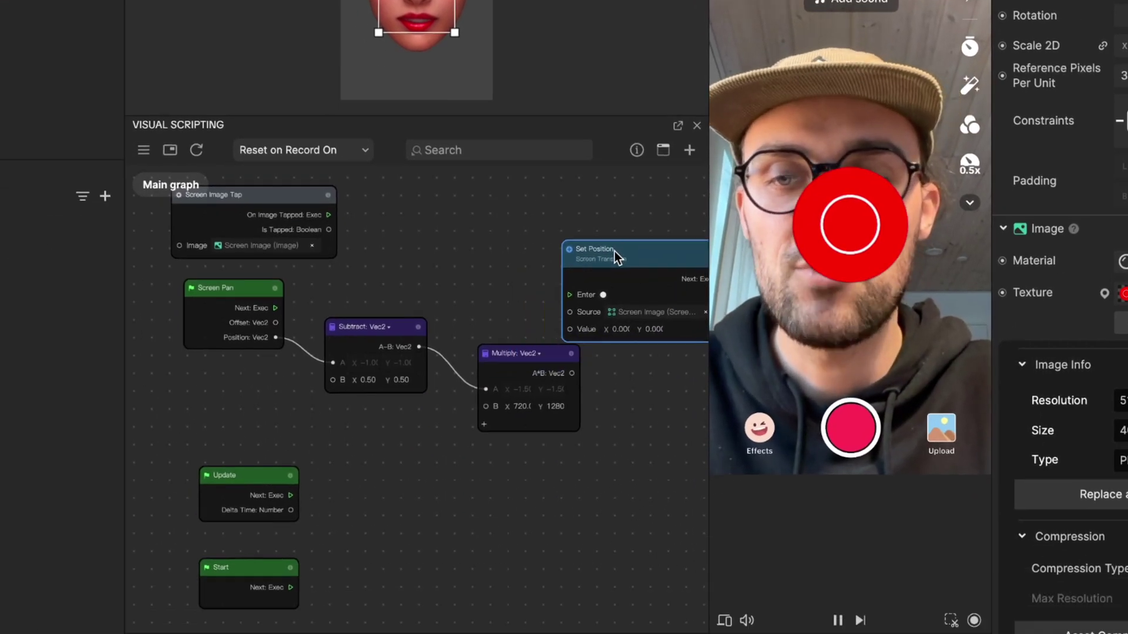
Wire Multiply's A*B to Set Position's Value and Screen Pan's Next Exec to its Enter
scroll(525, 306, "down", 1)
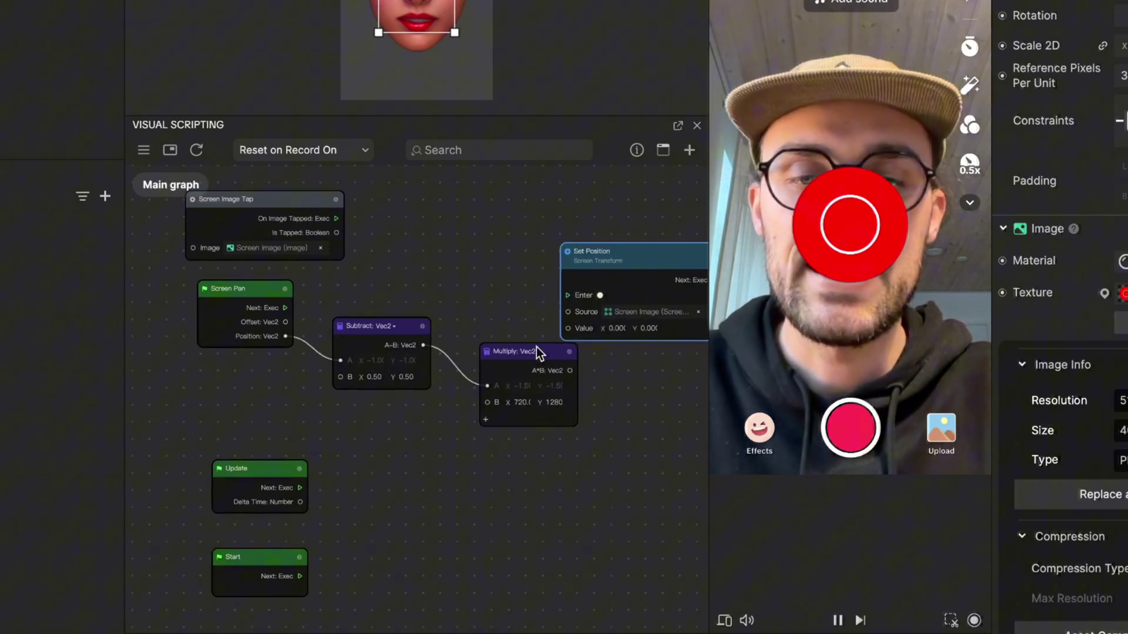
left_click_drag(533, 351, 500, 323)
left_click(501, 326)
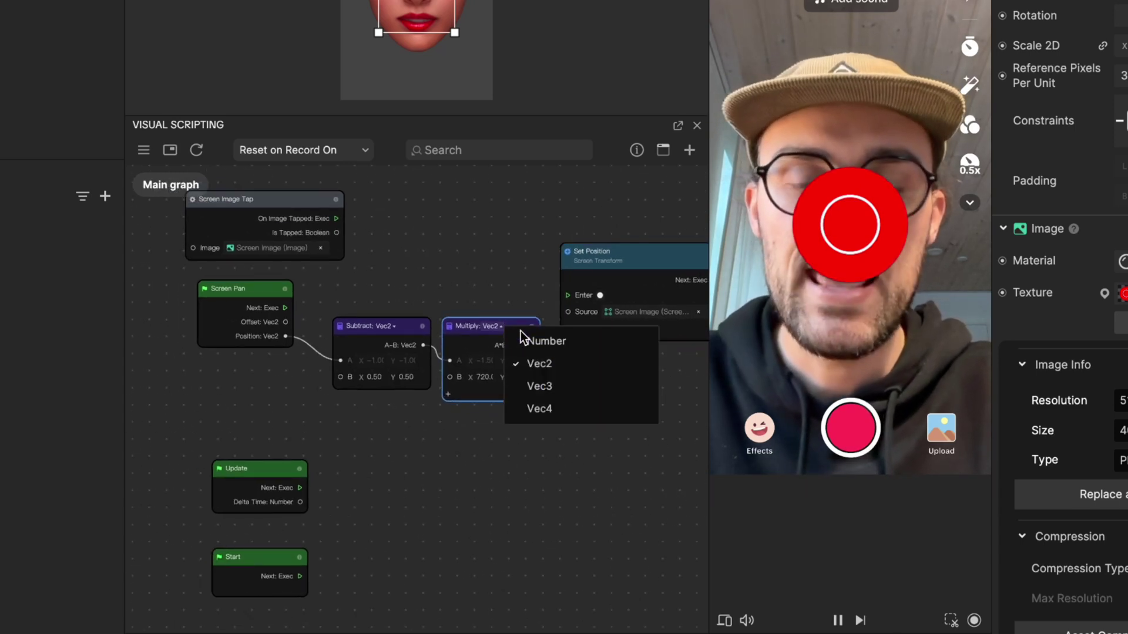
left_click(514, 271)
scroll(513, 270, "up", 3)
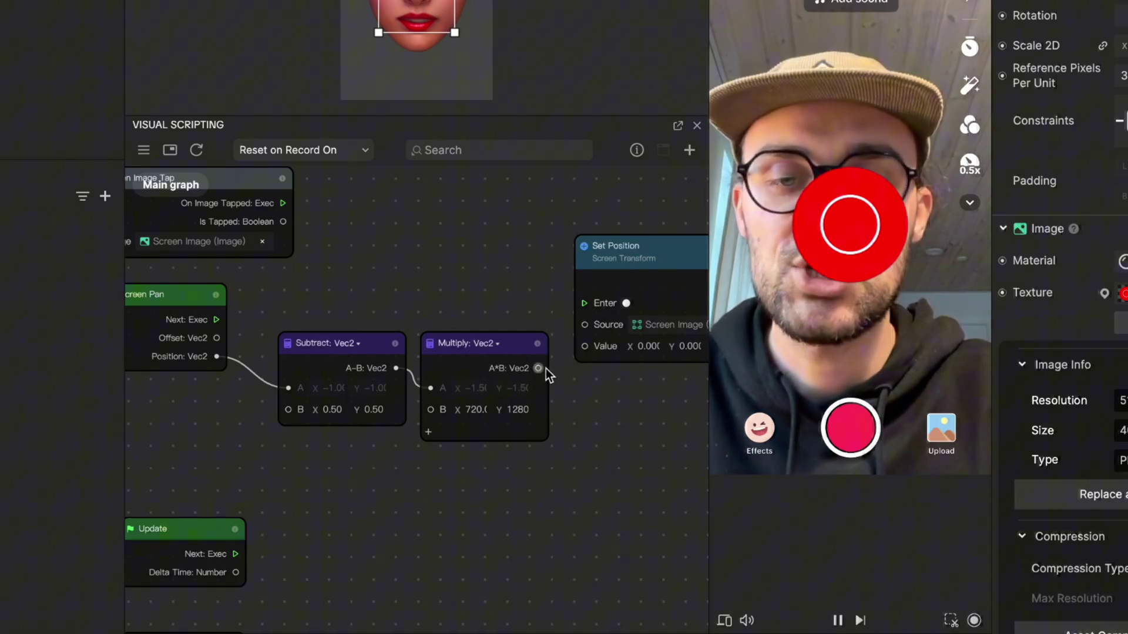
left_click_drag(539, 368, 584, 350)
scroll(400, 290, "down", 1)
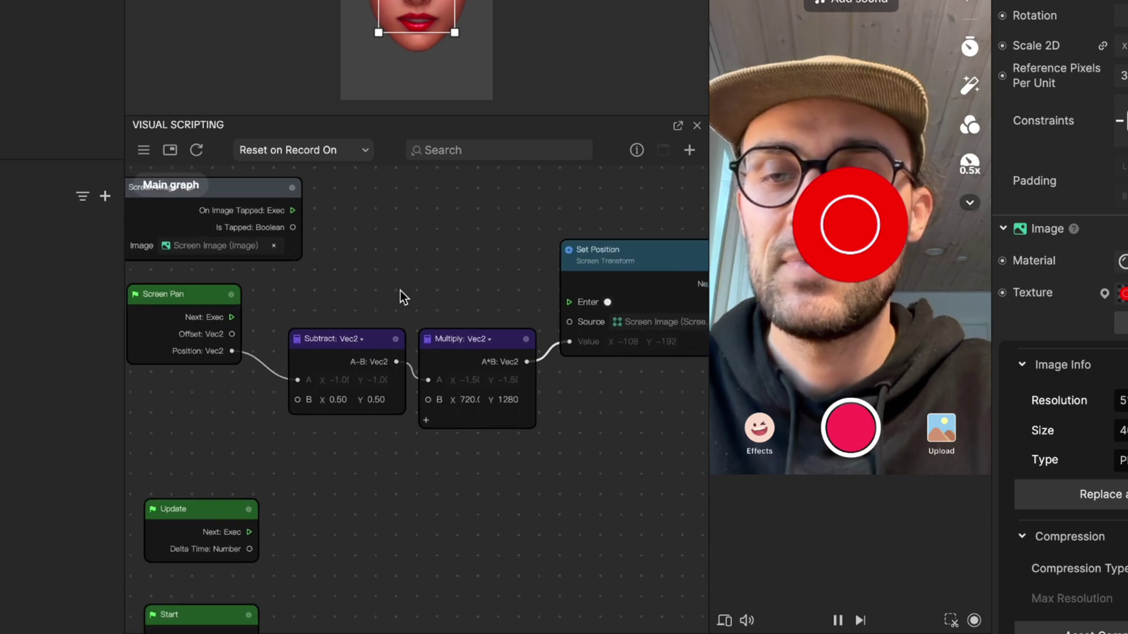
left_click_drag(366, 292, 402, 292)
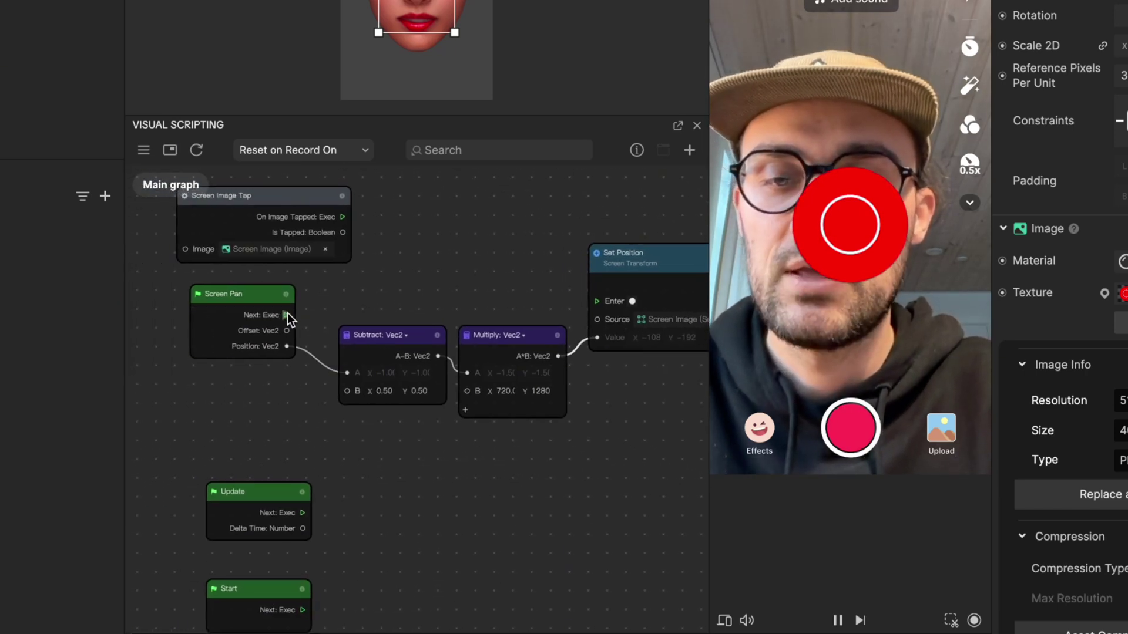
left_click_drag(288, 313, 588, 297)
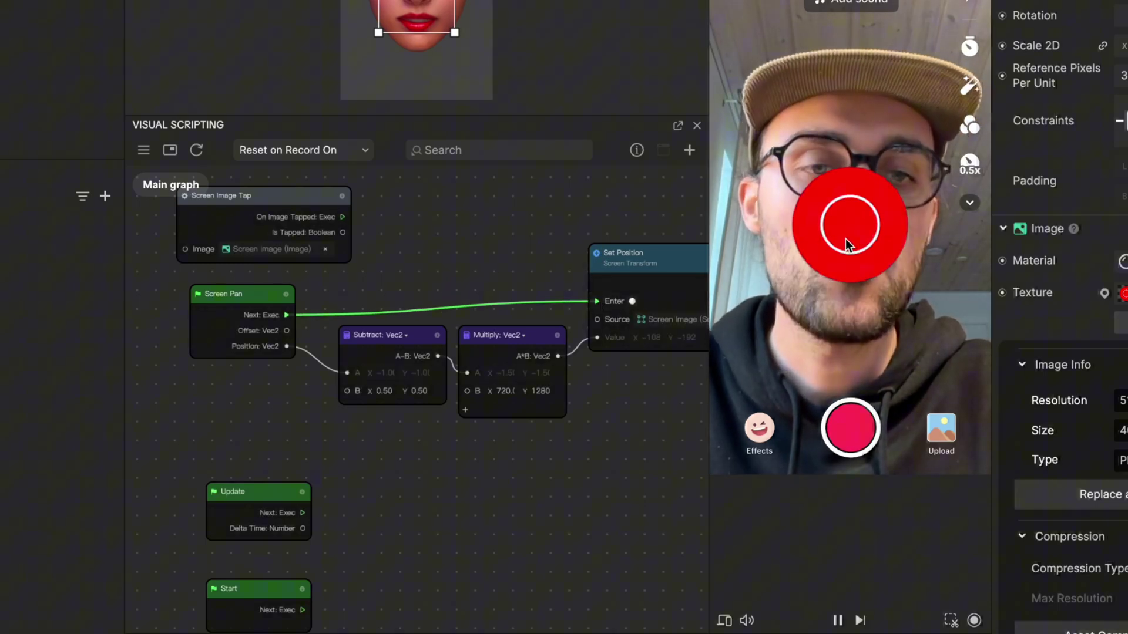
Drag the red circle around the camera preview to confirm it follows, ending near the top
left_click_drag(846, 238, 873, 119)
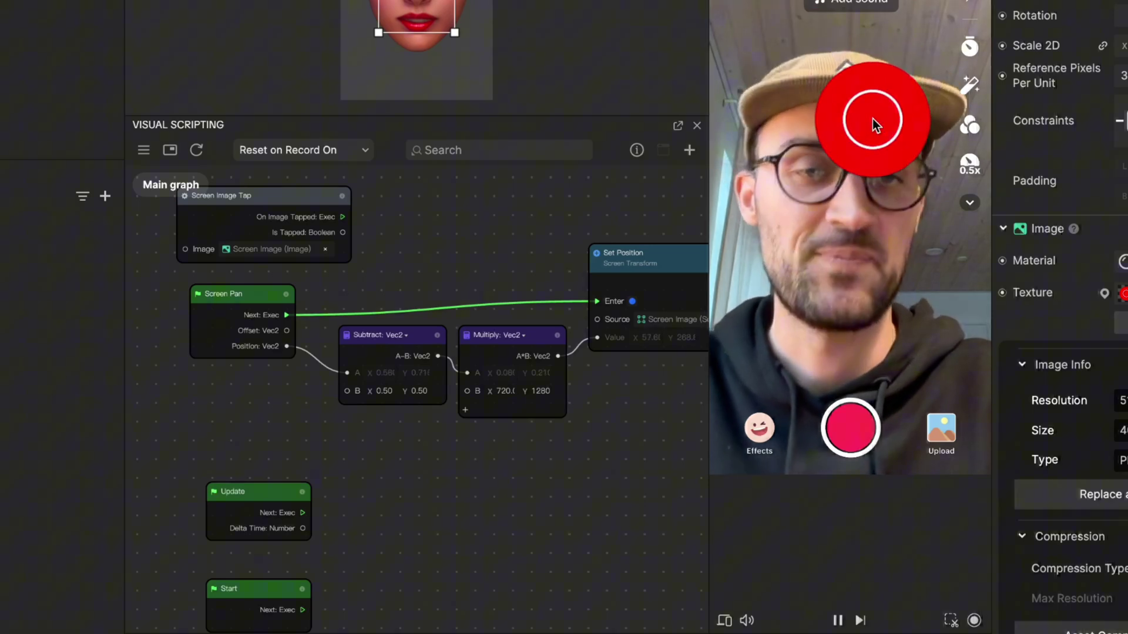
left_click_drag(418, 235, 422, 266)
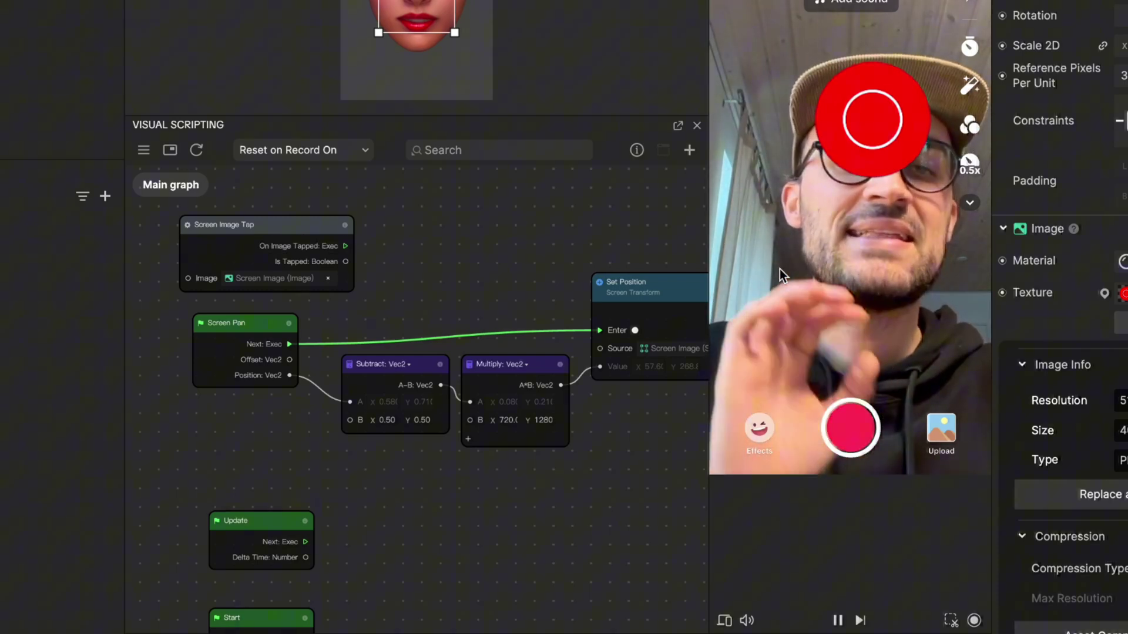
left_click_drag(822, 297, 833, 66)
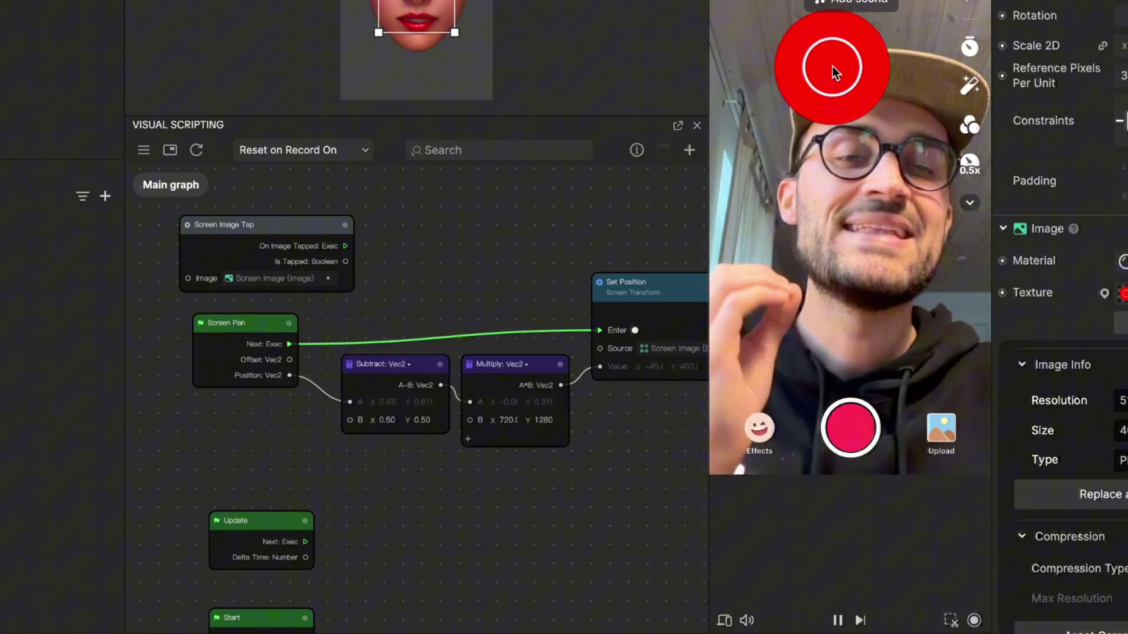
left_click_drag(833, 66, 849, 113)
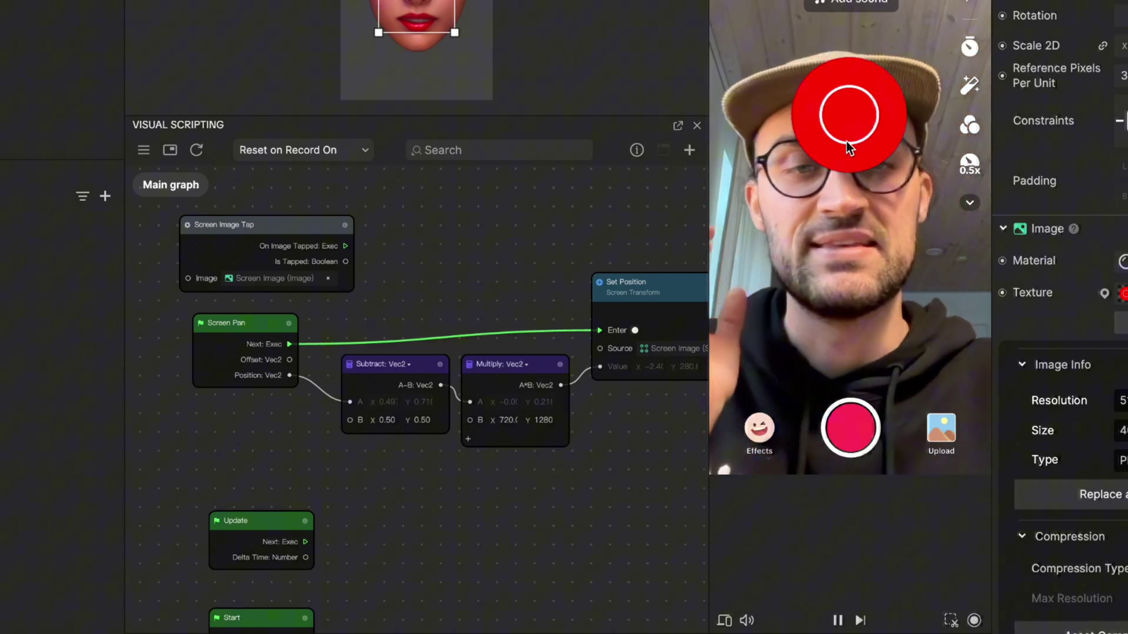
scroll(527, 326, "down", 2)
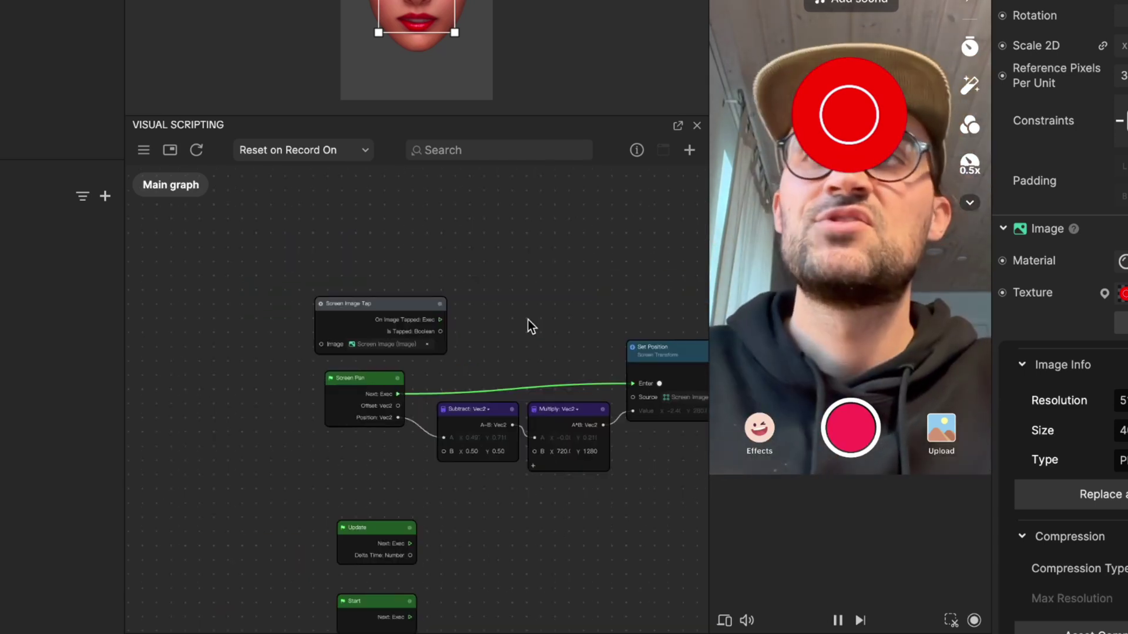
Move the Screen Image Tap node aside and add a Screen Tap node at the graph's top-left
left_click_drag(412, 299, 364, 292)
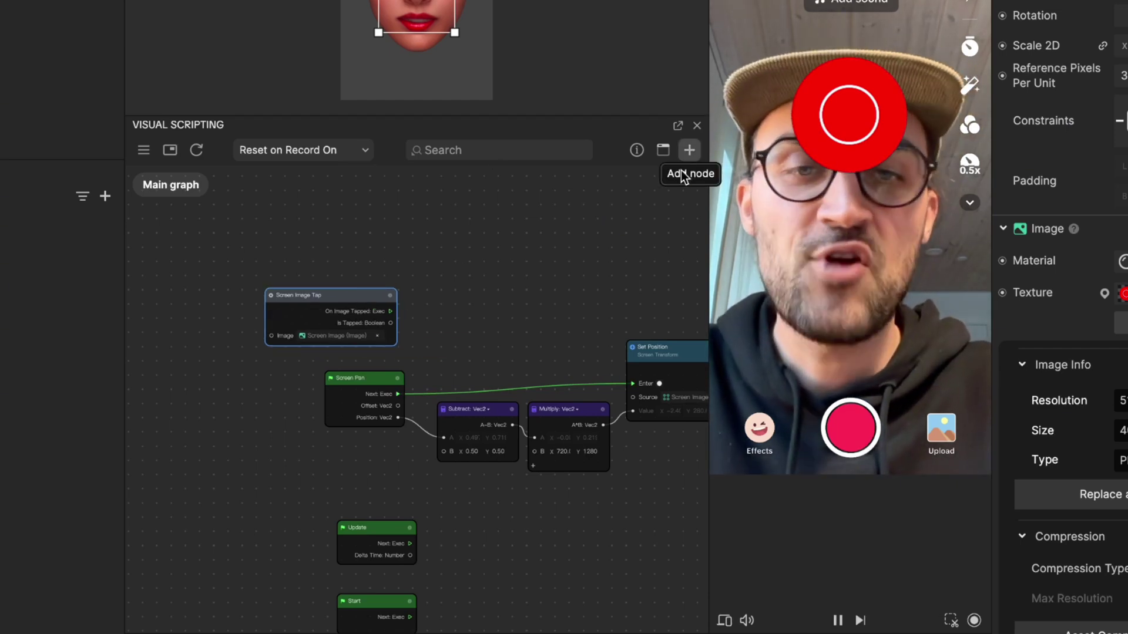
left_click(690, 148)
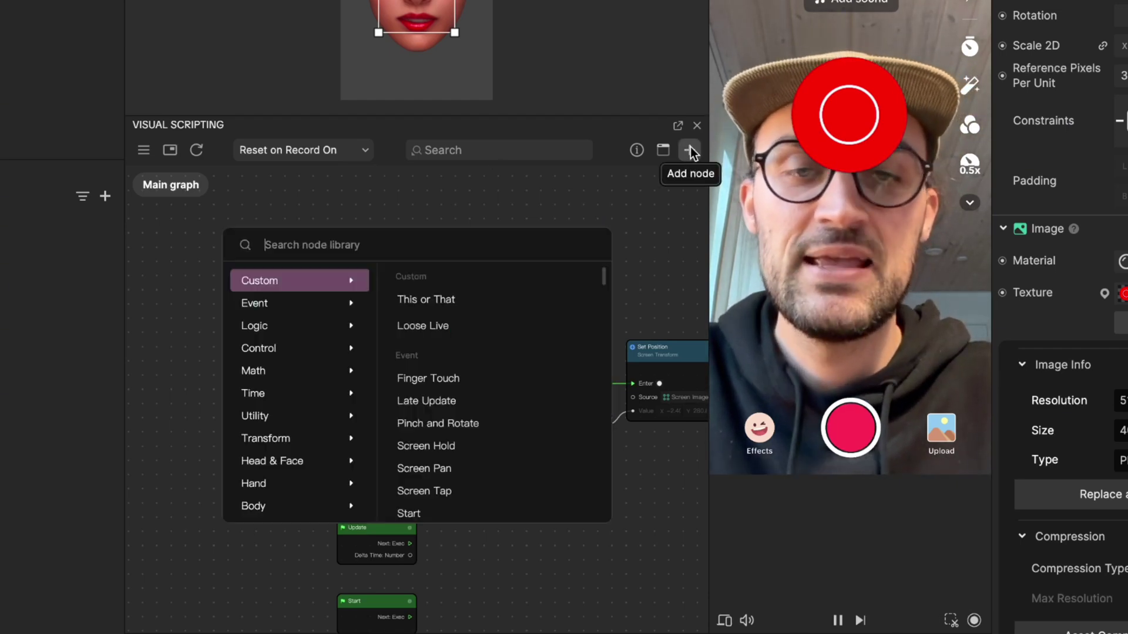
type("scre")
key("Down")
key("Down")
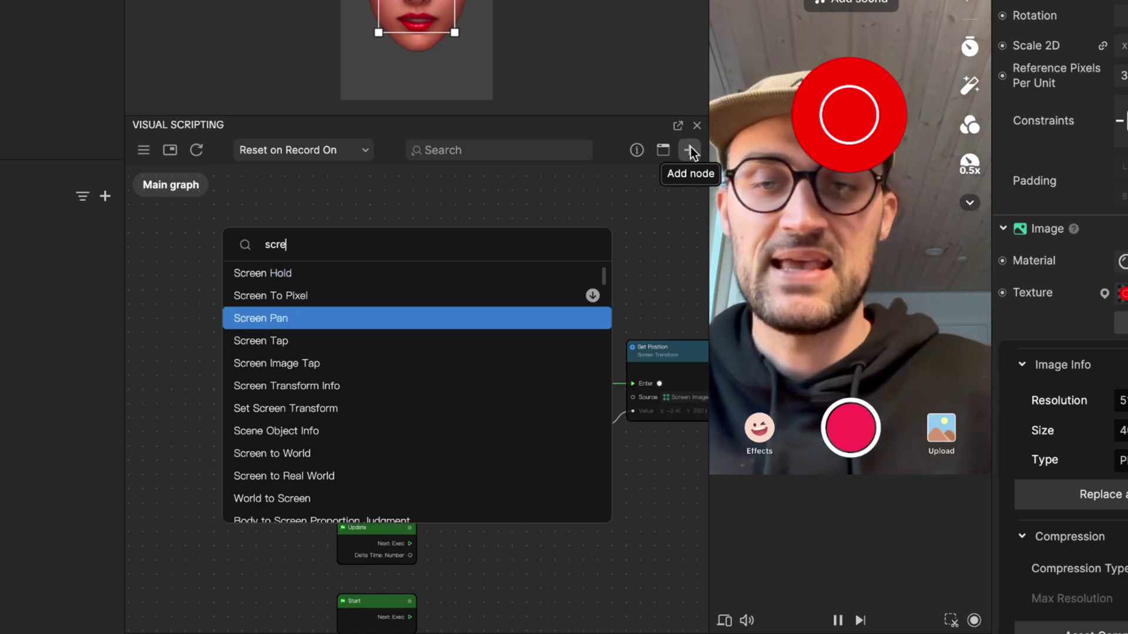
key("Down")
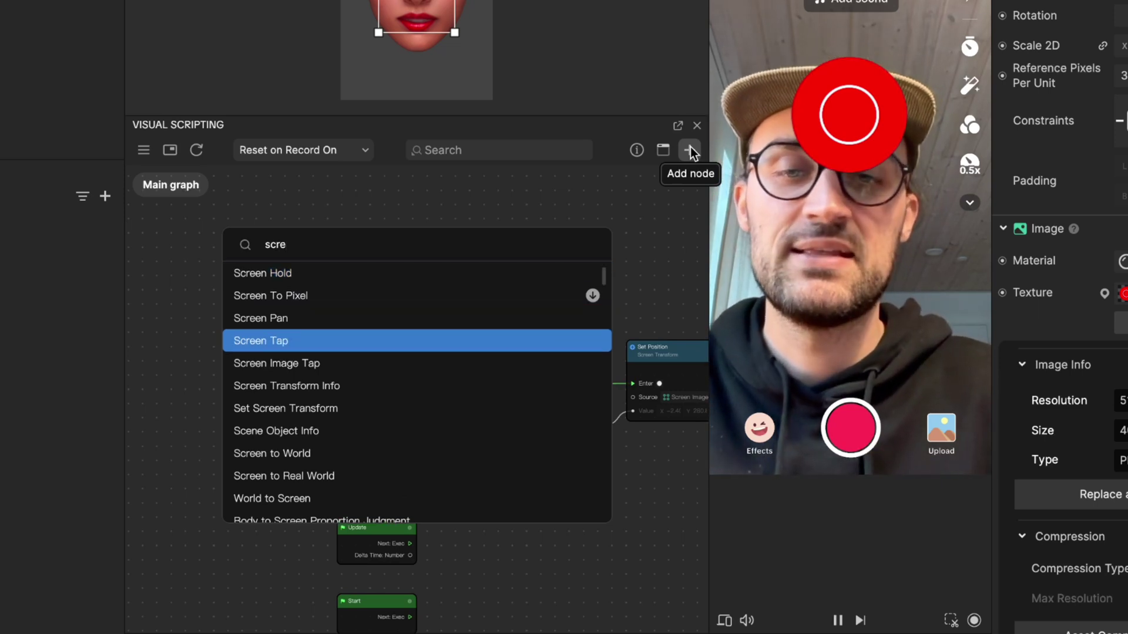
key("Return")
left_click_drag(445, 394, 322, 215)
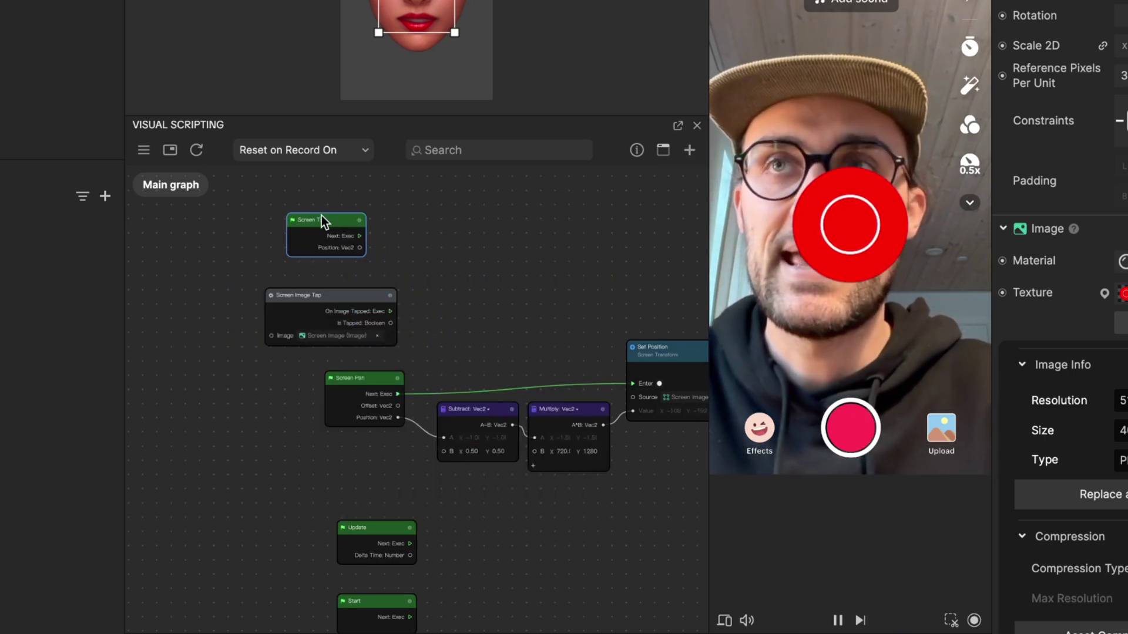
Add an If node and a Gate node, placing them in a row beside Screen Tap
left_click(685, 154)
type("if")
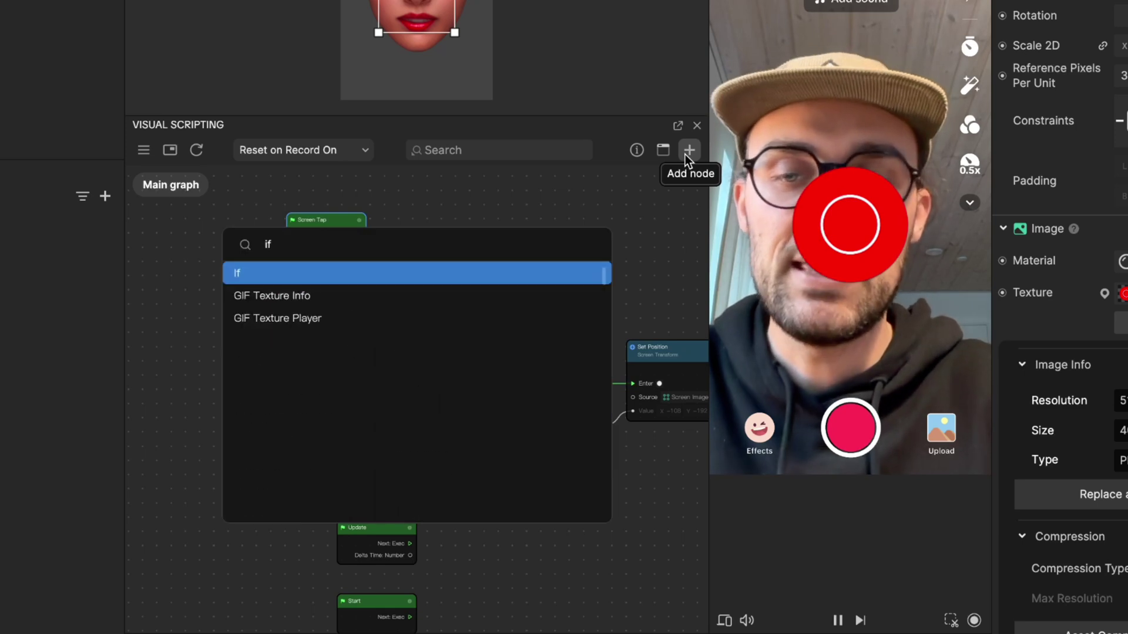
key("Return")
left_click_drag(449, 404, 450, 229)
left_click(688, 150)
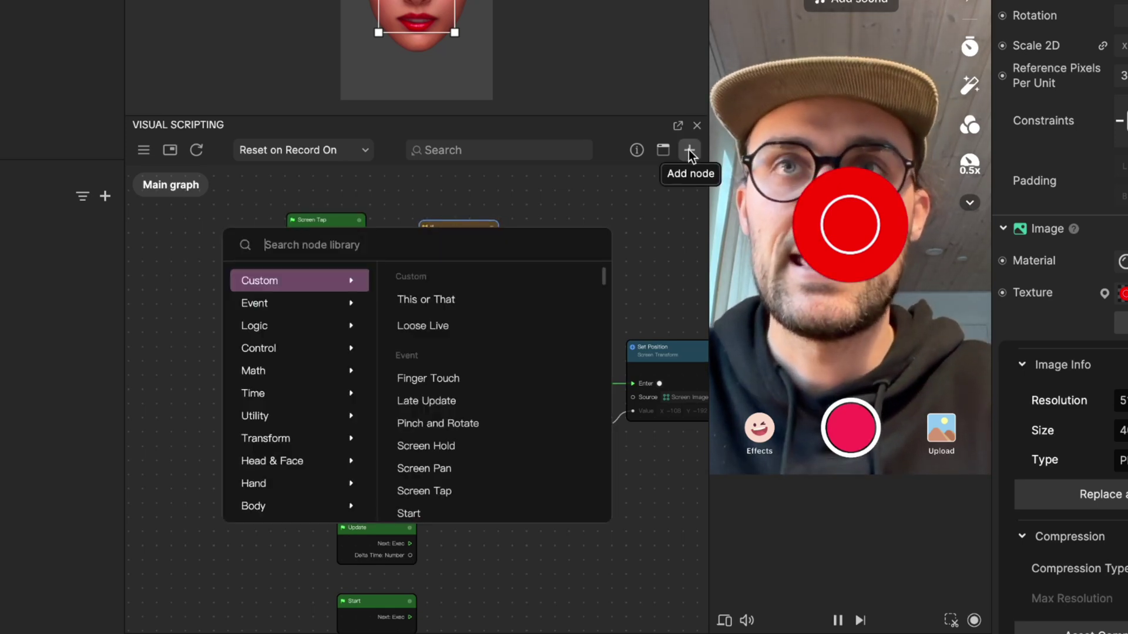
type("gate")
key("Return")
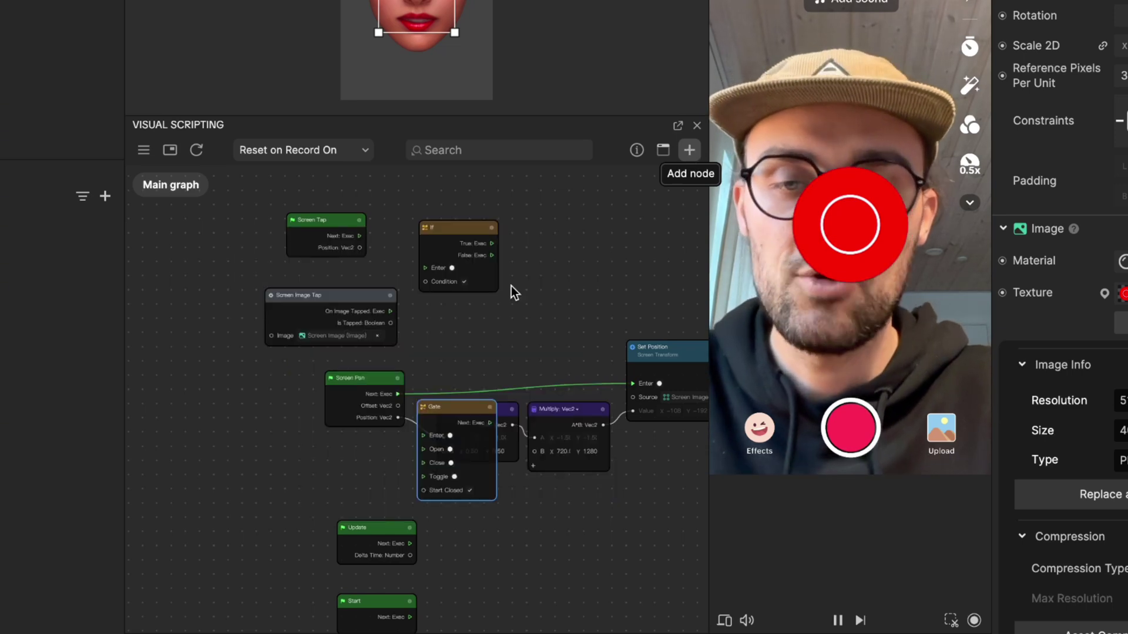
left_click_drag(457, 406, 547, 231)
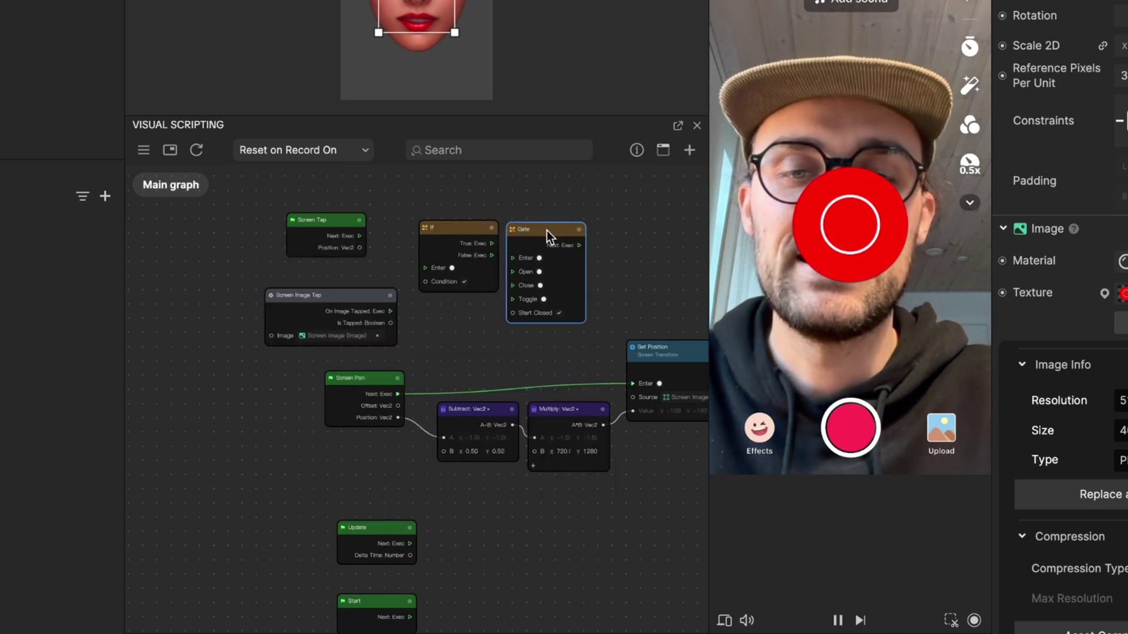
Add a second If node and place it beside the Gate
left_click(686, 150)
type("if")
key("Return")
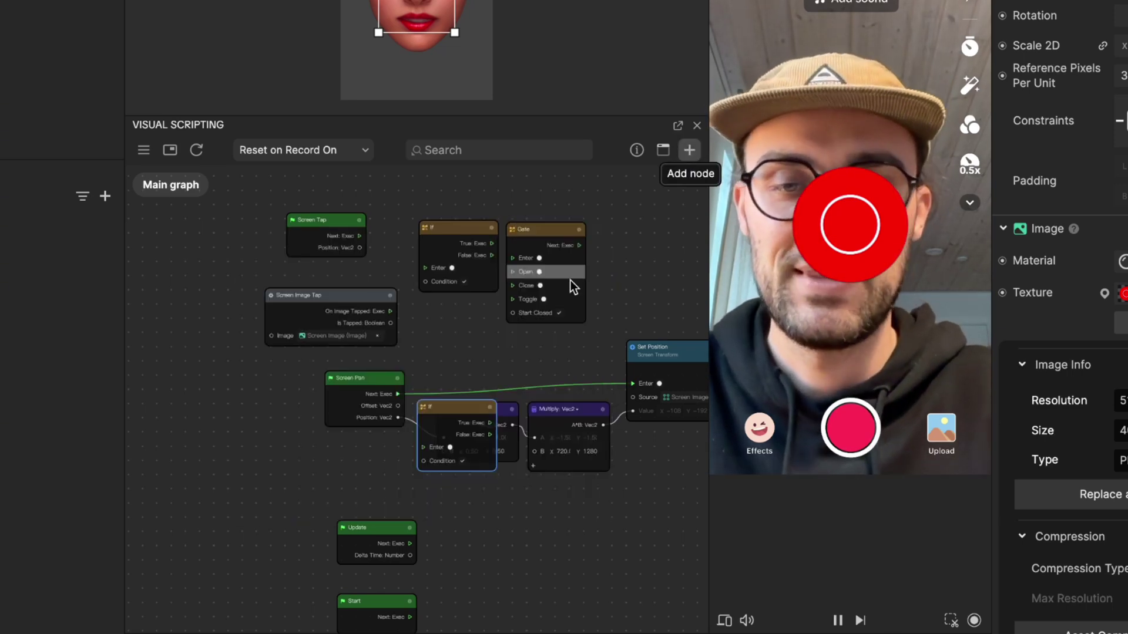
left_click_drag(463, 404, 642, 232)
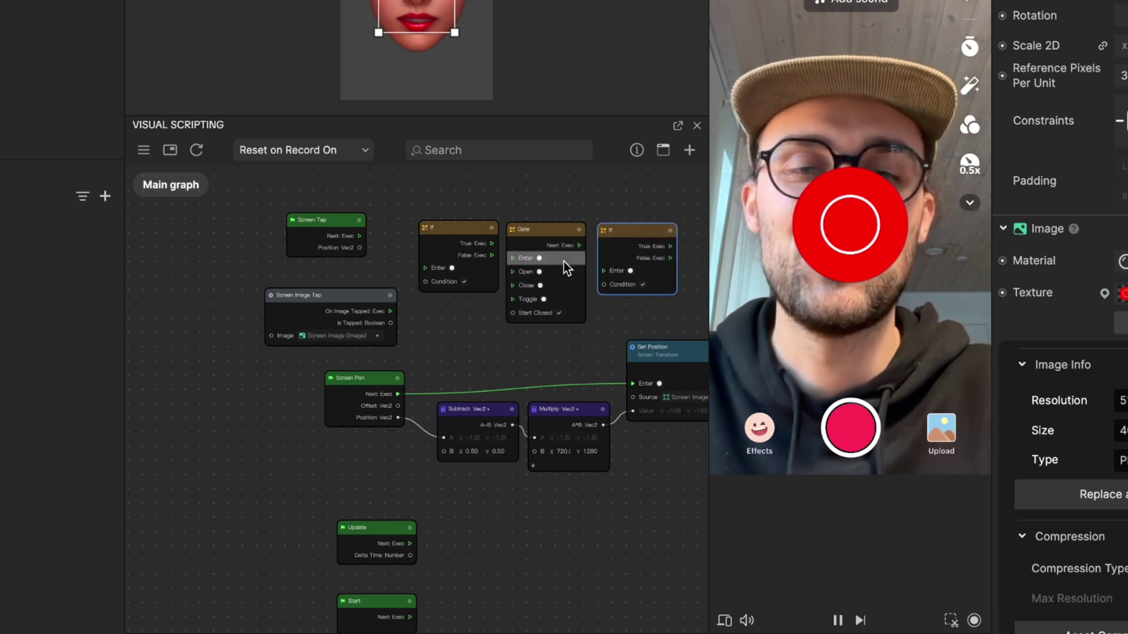
scroll(564, 262, "up", 3)
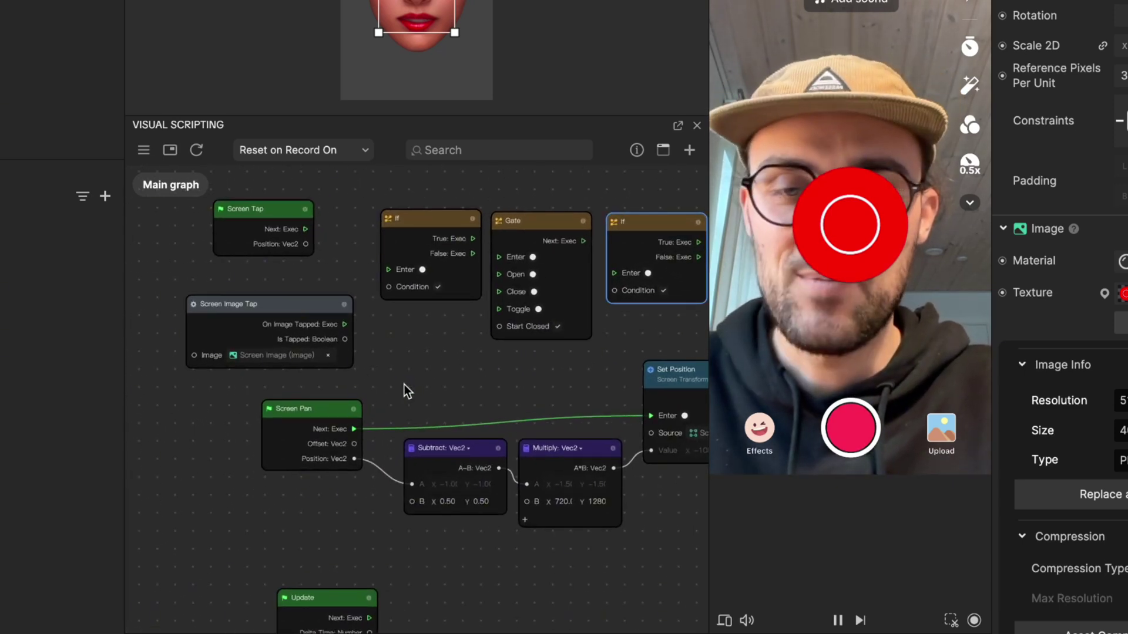
scroll(408, 388, "down", 4)
Rearrange the nodes and wire On Image Tapped and Screen Tap's Next into the If node's Enter
left_click(336, 414)
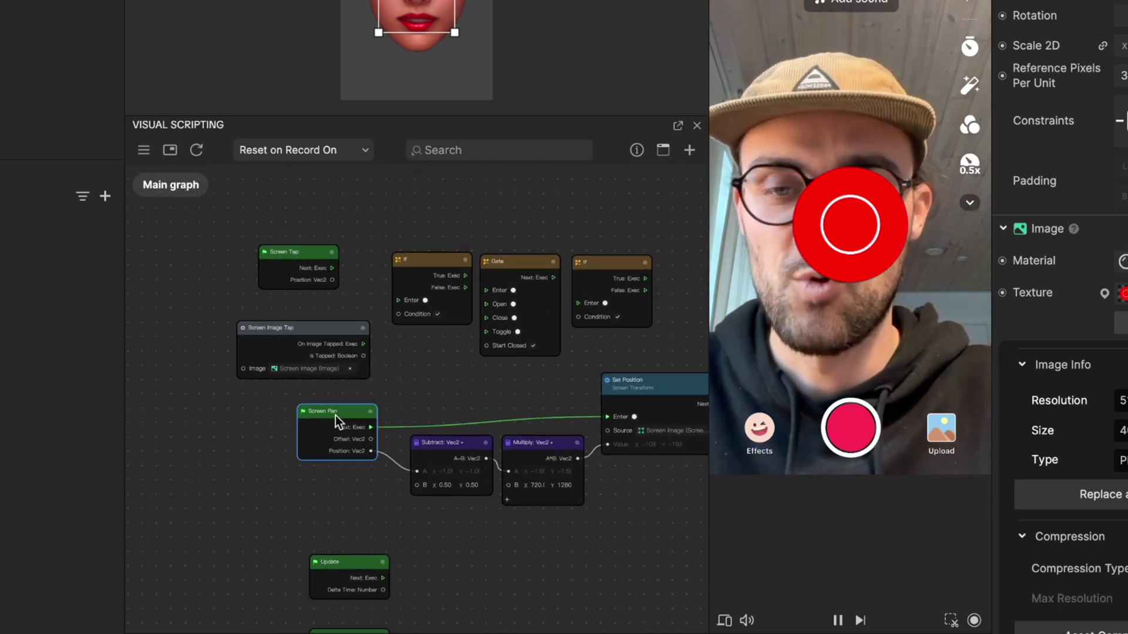
left_click_drag(335, 415, 291, 421)
left_click_drag(343, 330, 318, 329)
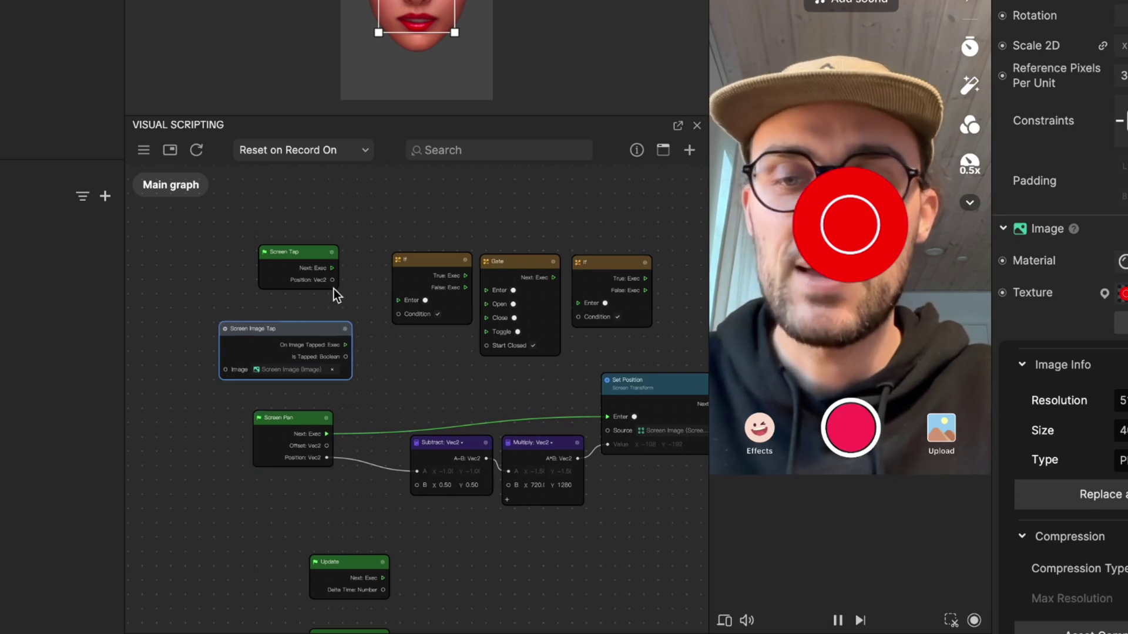
scroll(342, 260, "up", 3)
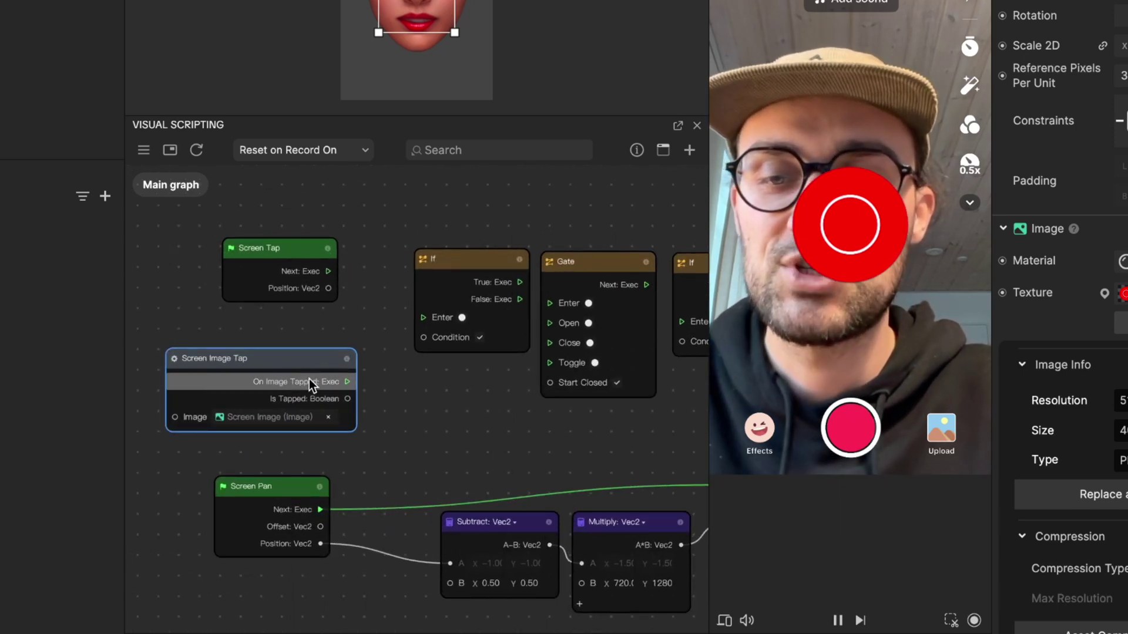
left_click_drag(347, 382, 417, 317)
left_click_drag(328, 272, 409, 316)
left_click_drag(472, 257, 434, 238)
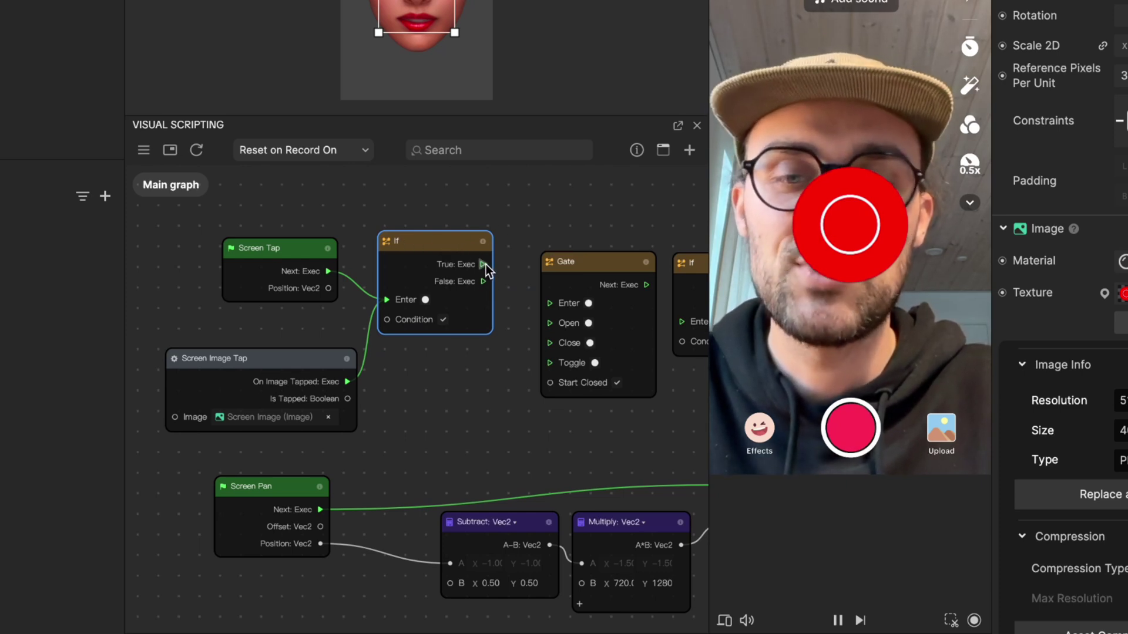
Connect If True to Gate Open, False to Gate Close, and Screen Pan's Next to Gate Enter
left_click_drag(486, 265, 544, 321)
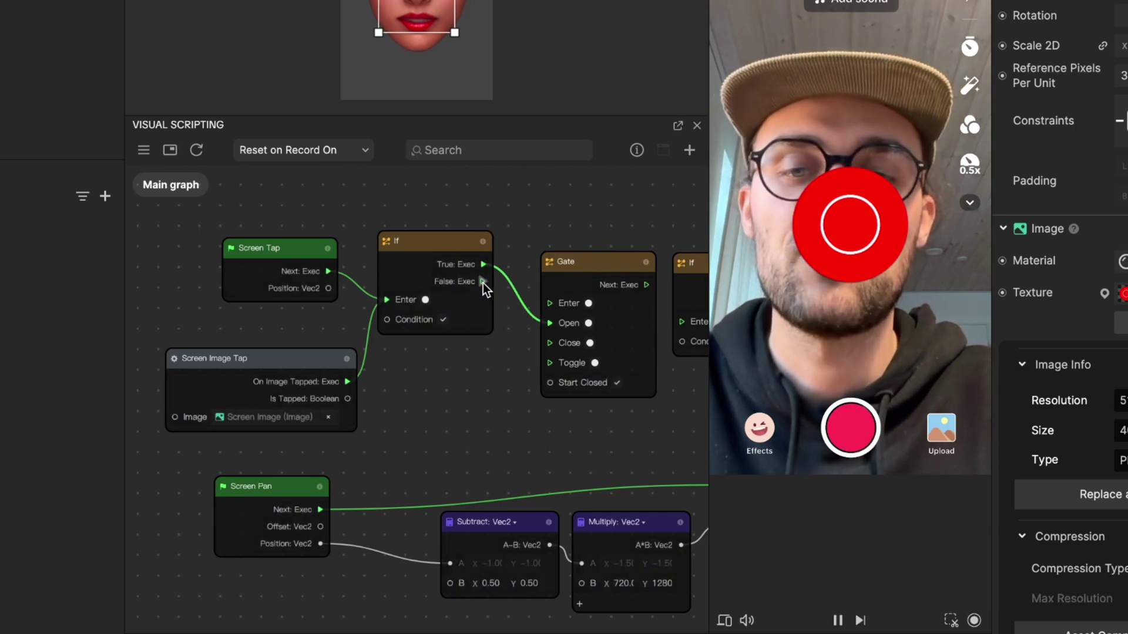
left_click_drag(484, 281, 546, 347)
scroll(467, 427, "down", 1)
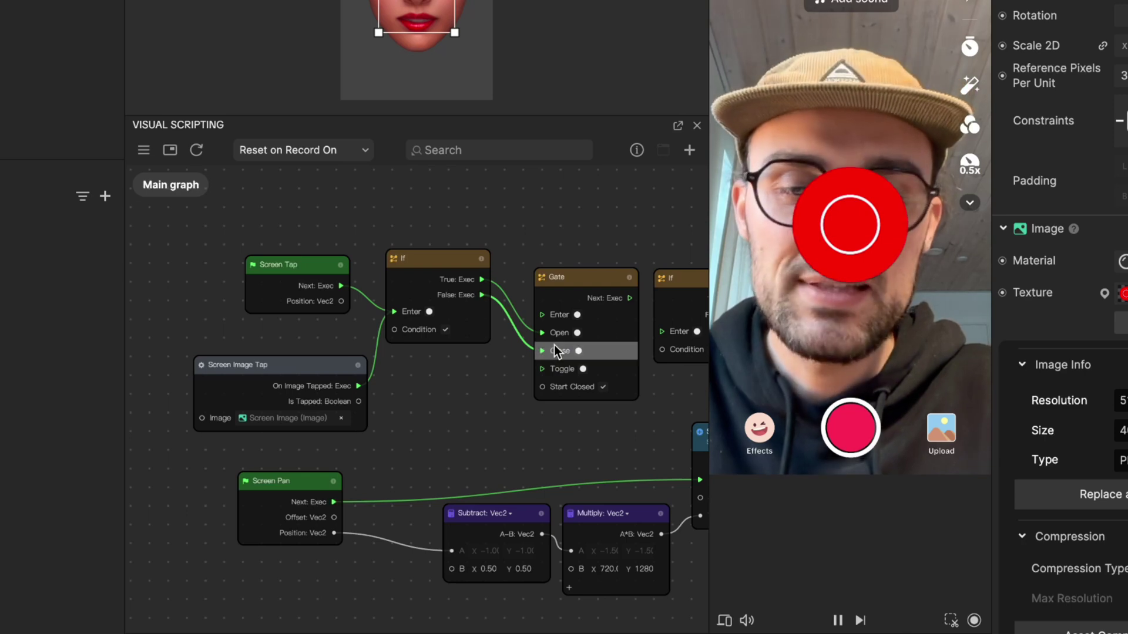
left_click_drag(335, 499, 539, 318)
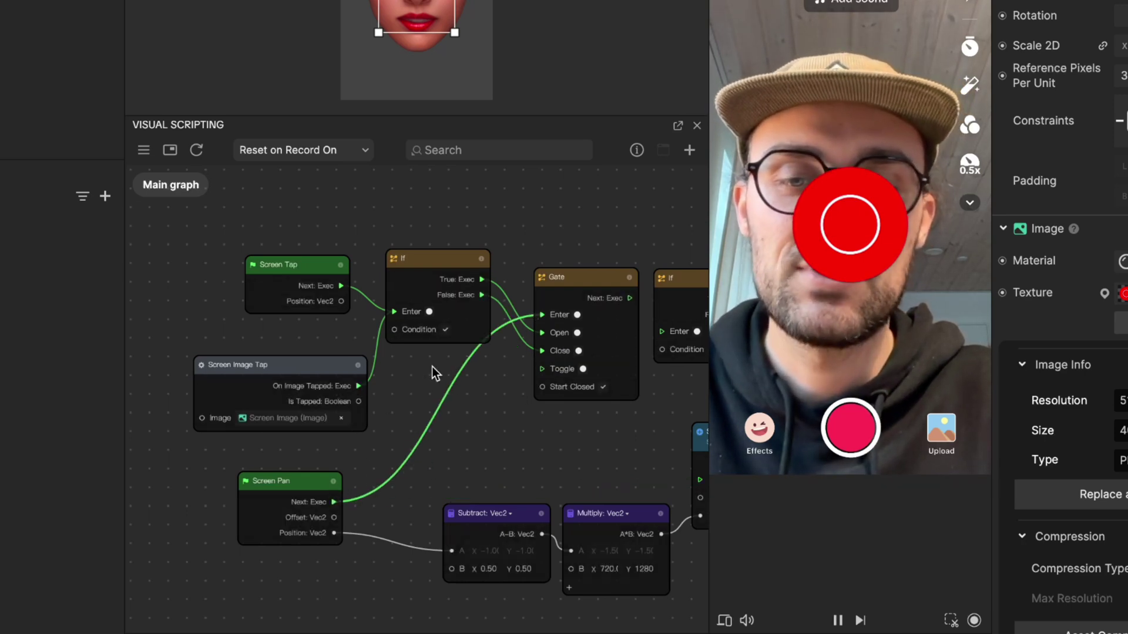
Delete the extra If node and connect Gate's Next to Set Position's Enter
scroll(491, 479, "right", 8)
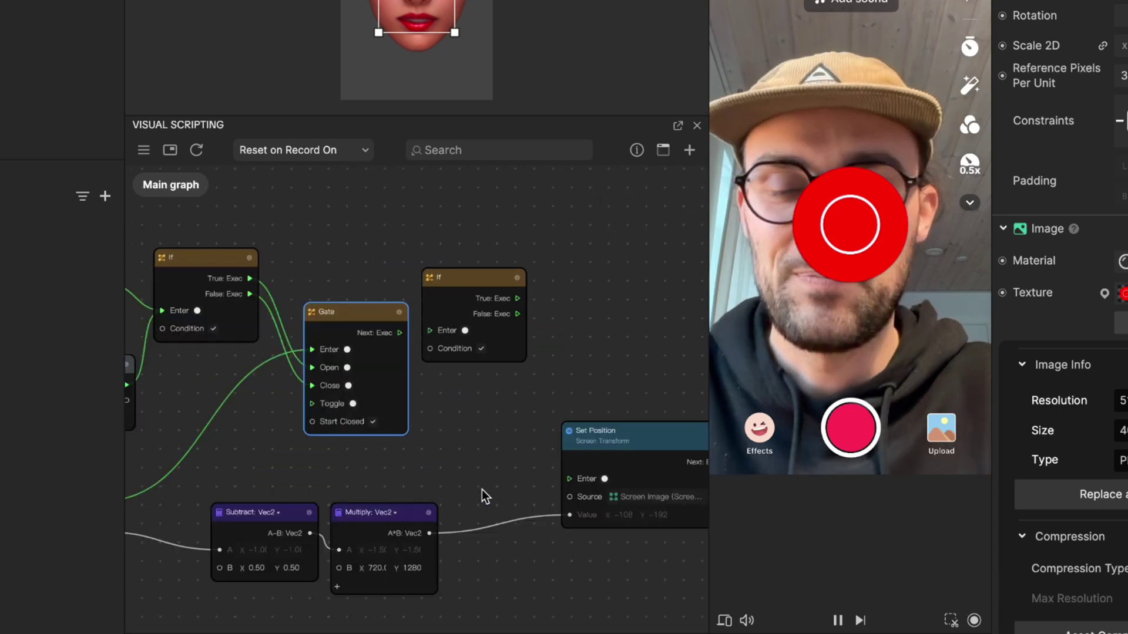
left_click(502, 276)
key("Delete")
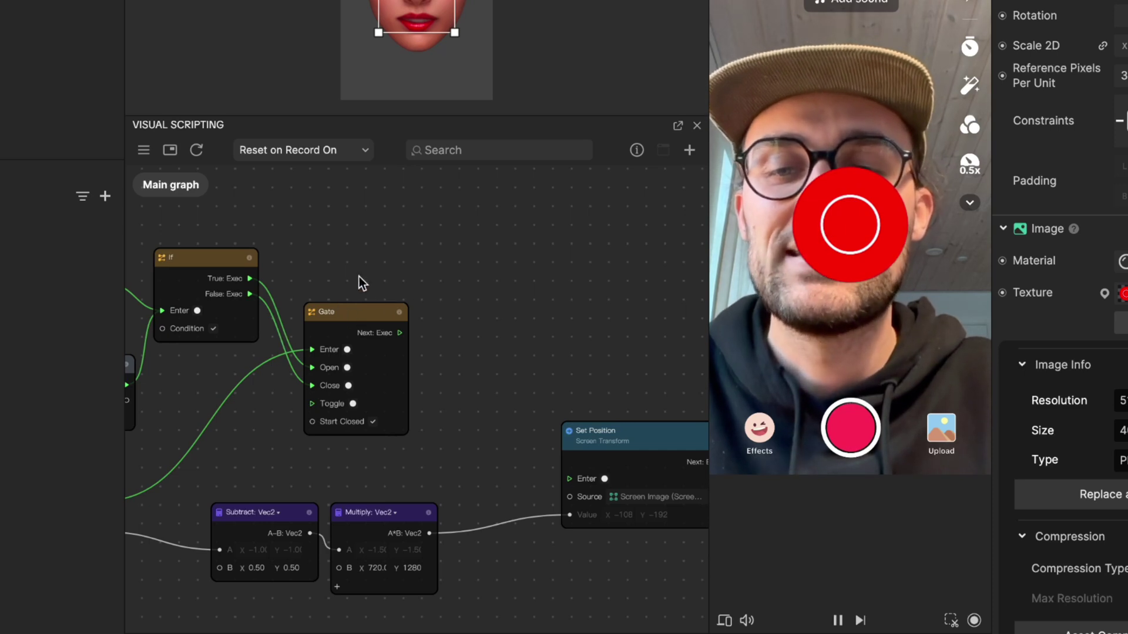
left_click_drag(395, 334, 557, 474)
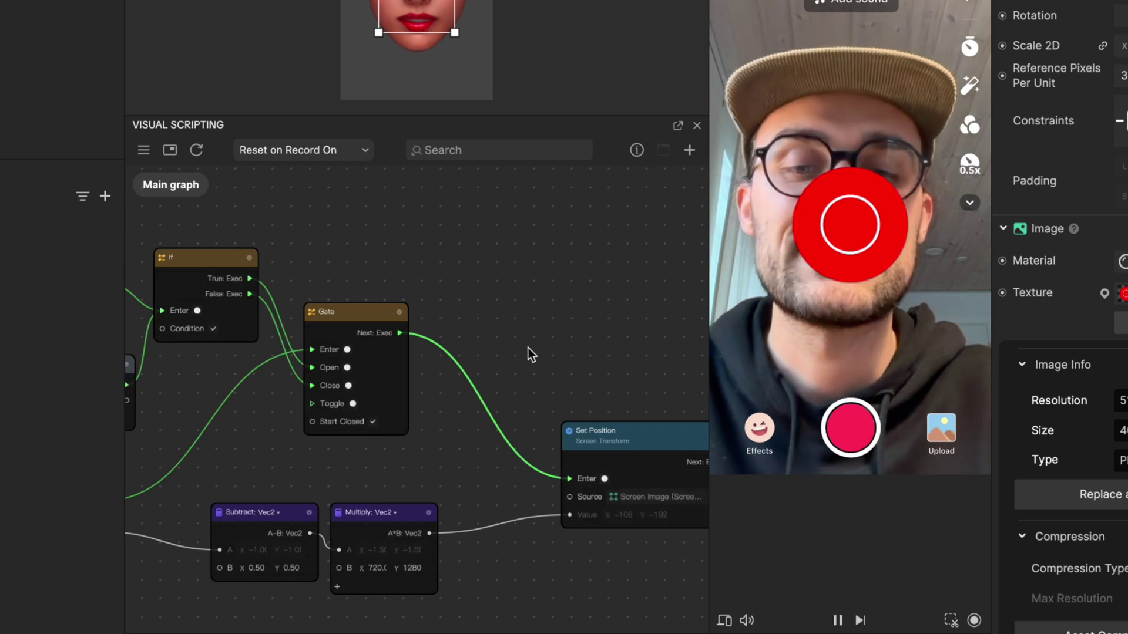
Nudge the Set Position node and drag the red circle around the preview to test it
scroll(547, 370, "down", 2)
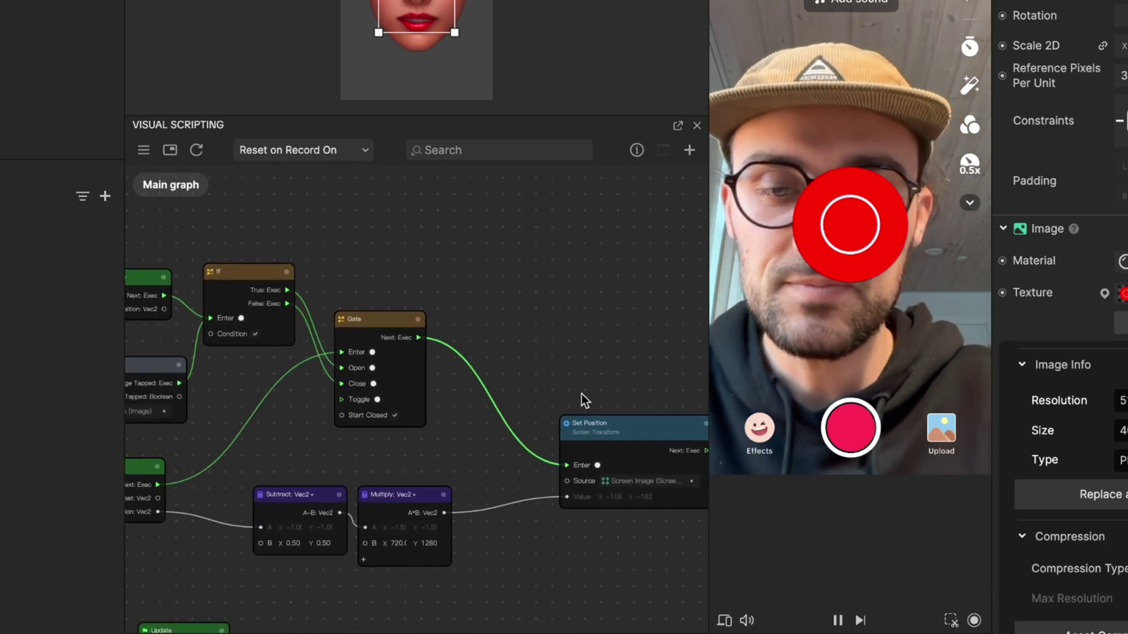
left_click(623, 415)
left_click_drag(623, 415, 607, 404)
left_click_drag(891, 260, 810, 71)
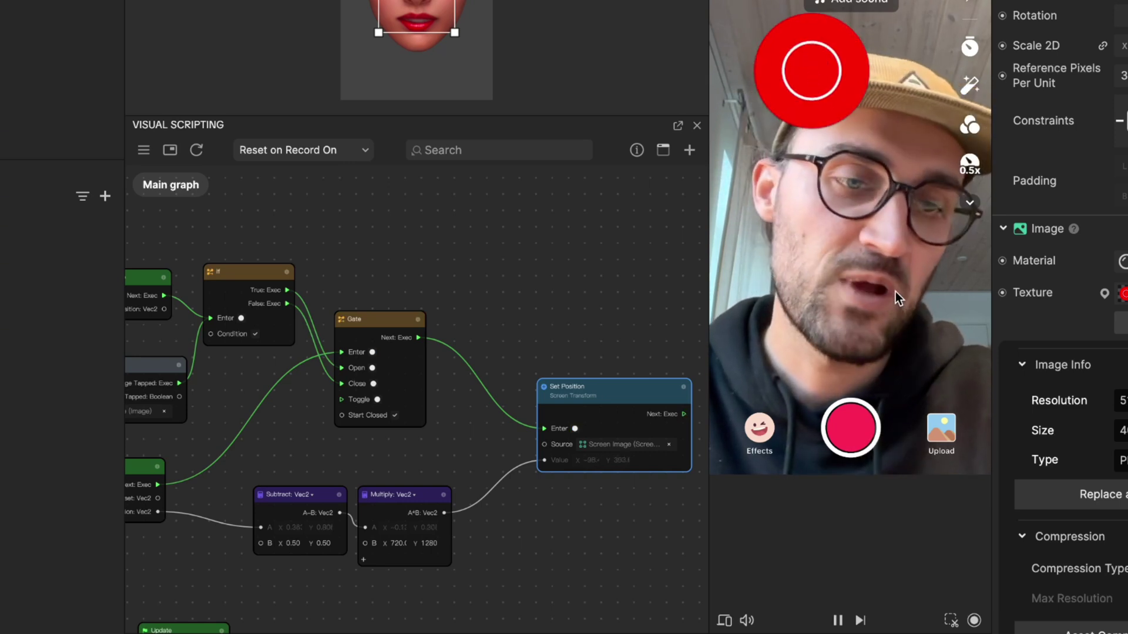
left_click_drag(930, 312, 780, 91)
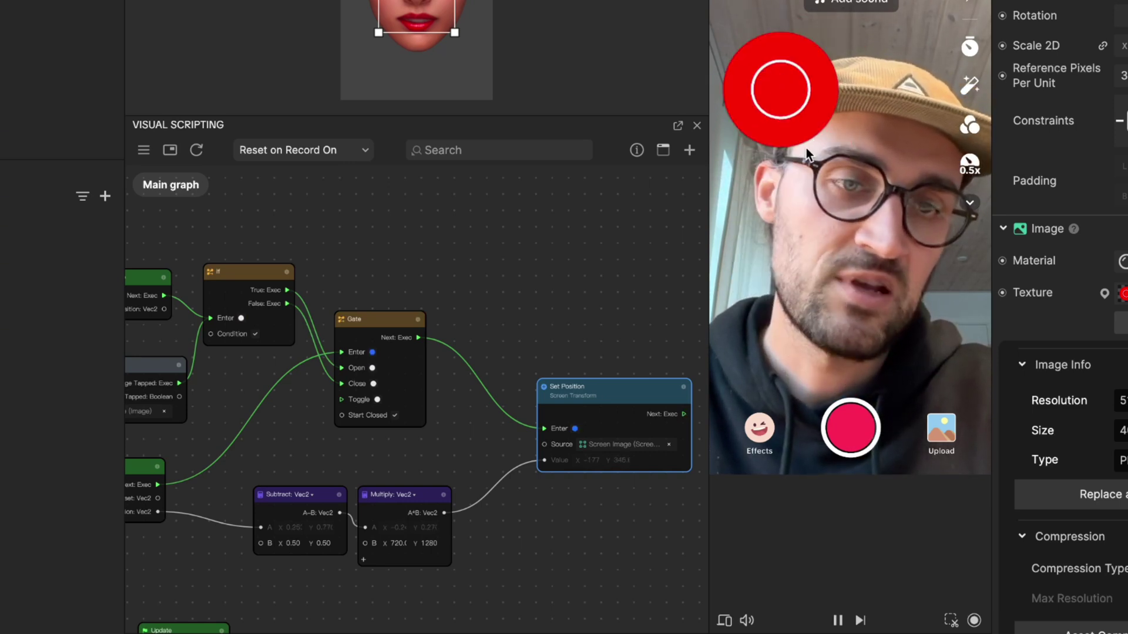
left_click_drag(857, 347, 872, 239)
Drag the red circle up onto the forehead, then move the Screen Image Tap node up-left
middle_click_drag(456, 282, 538, 258)
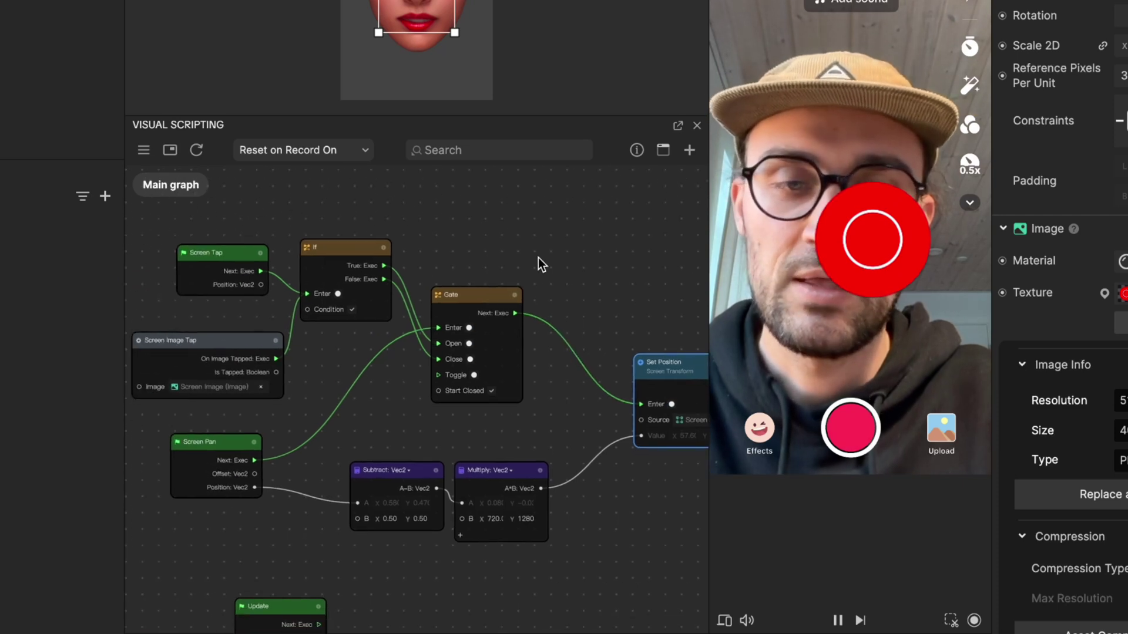
left_click_drag(906, 241, 843, 154)
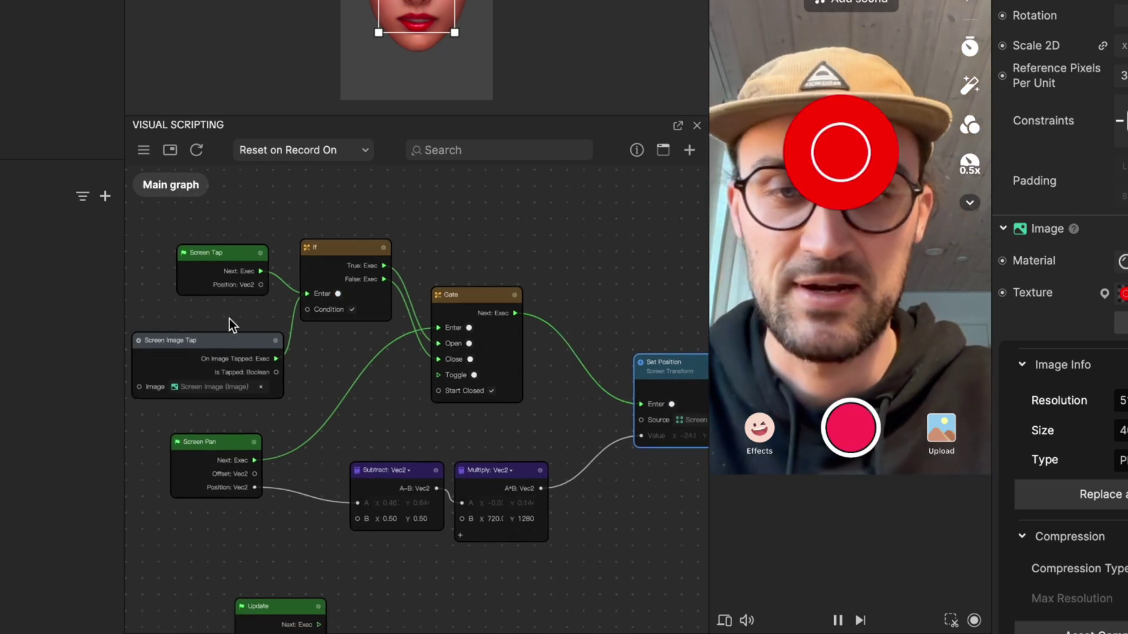
scroll(229, 318, "up", 2)
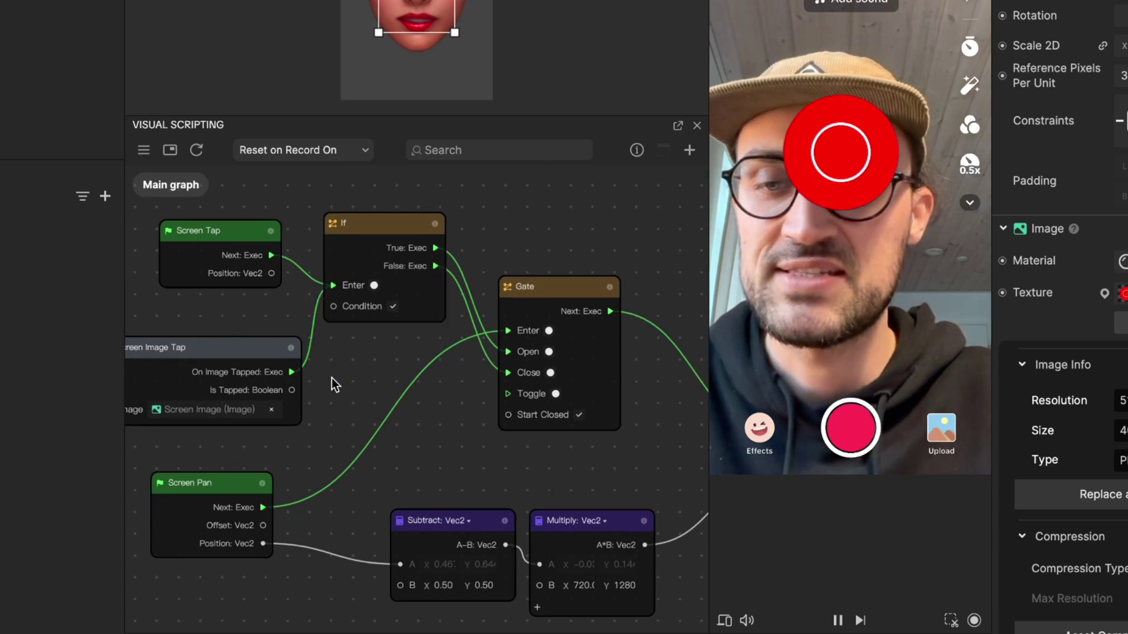
middle_click_drag(332, 378, 436, 333)
left_click_drag(350, 302, 291, 270)
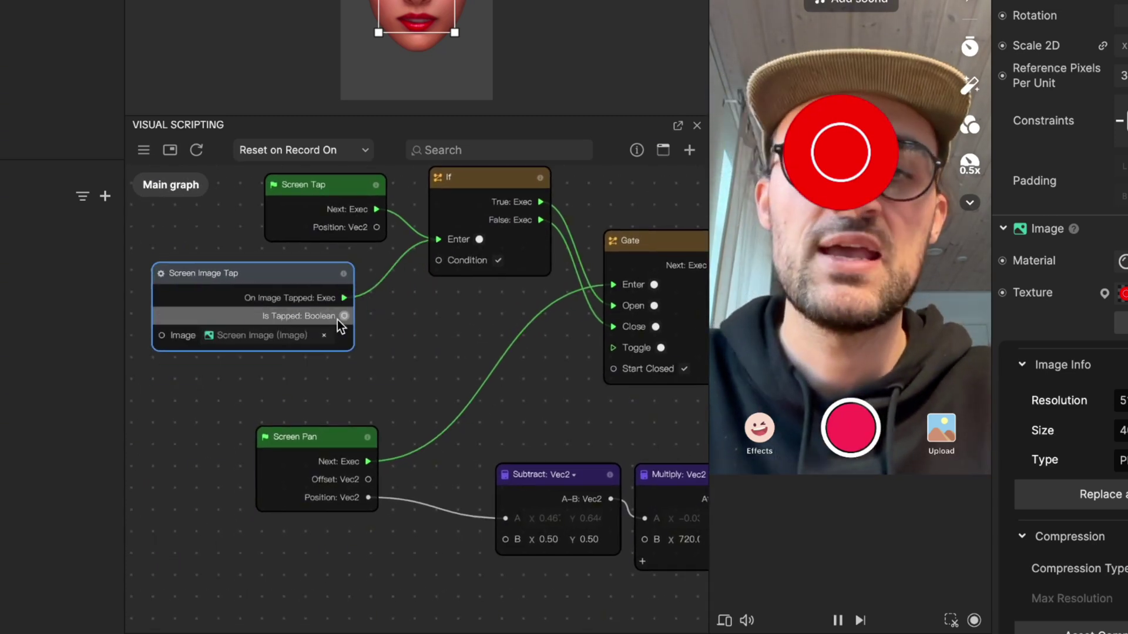
Wire Is Tapped into the If Condition, then test dragging the red circle on and off it
left_click_drag(343, 320, 438, 261)
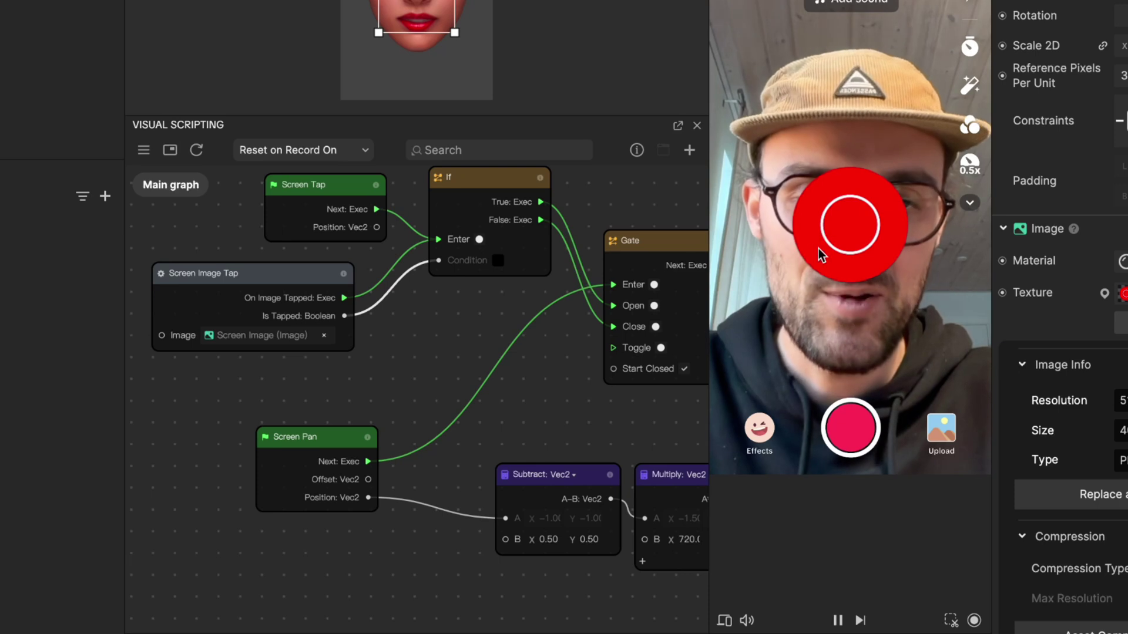
left_click_drag(827, 248, 786, 35)
left_click_drag(870, 302, 873, 327)
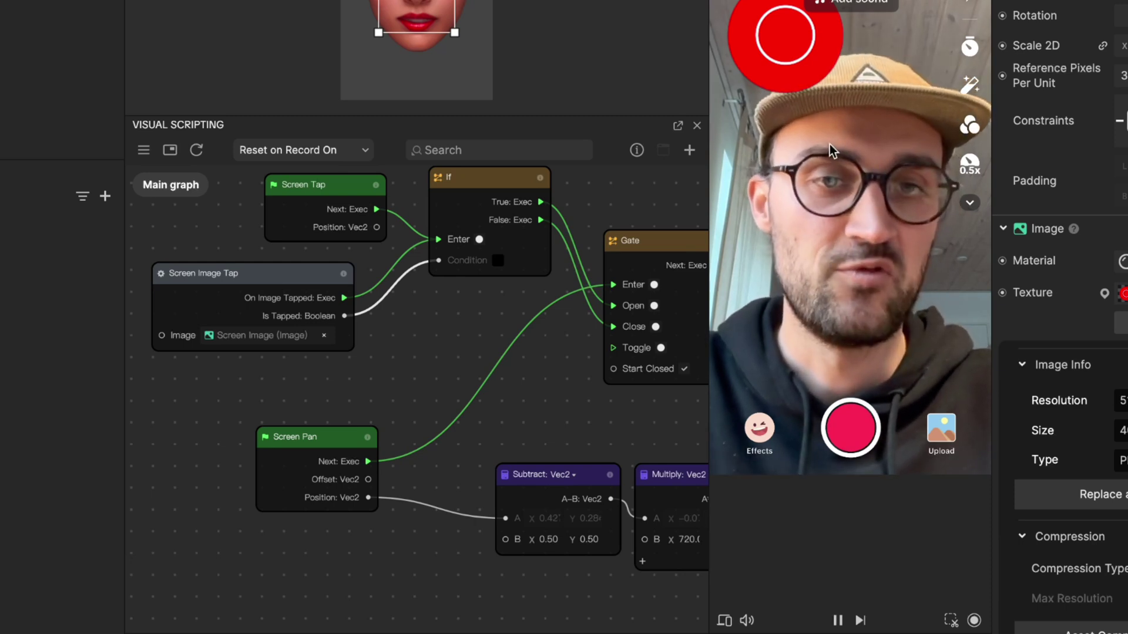
mouse_move(786, 62)
left_mouse_down()
mouse_move(814, 107)
mouse_move(839, 238)
mouse_move(841, 196)
mouse_move(883, 162)
mouse_move(791, 93)
mouse_move(789, 65)
left_mouse_up()
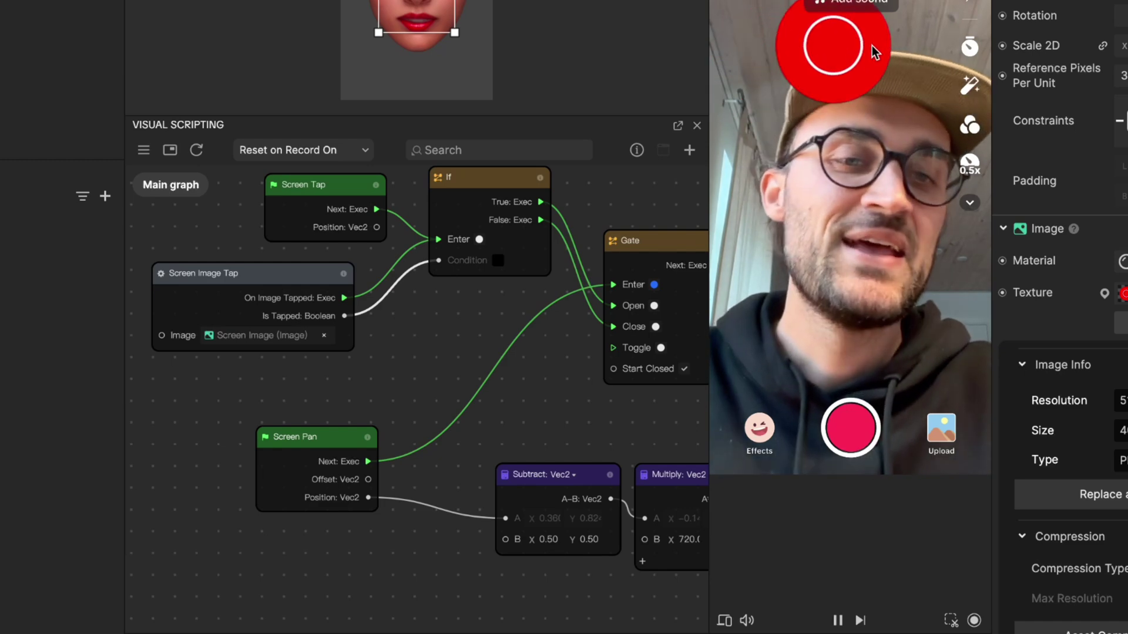
left_click_drag(876, 53, 834, 56)
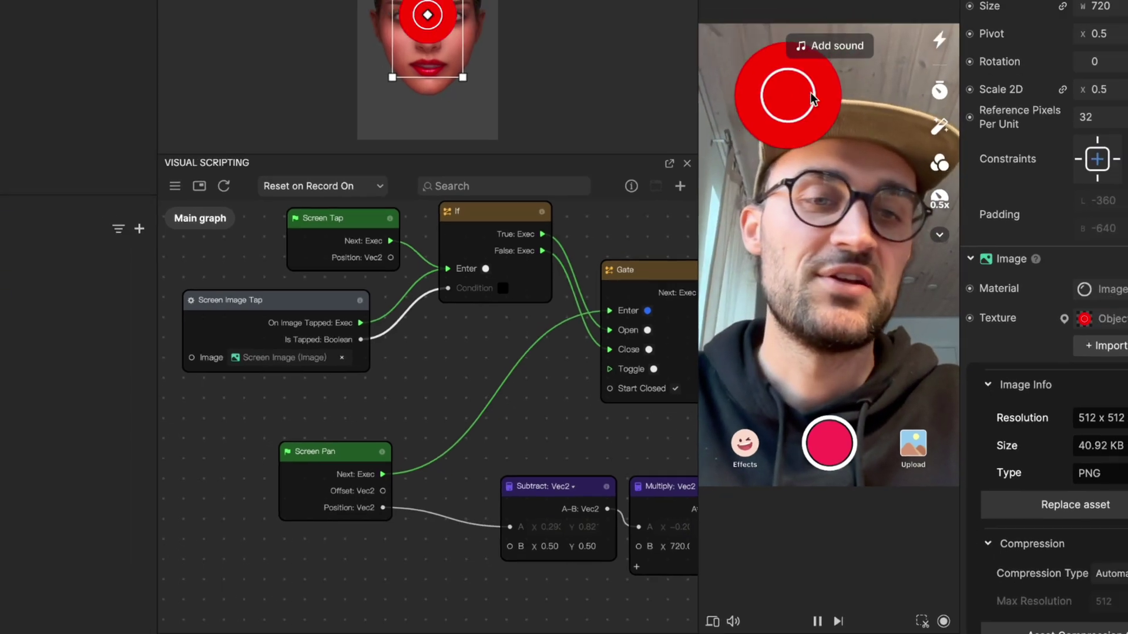
Drag the red circle down to the lower right over the chin, then zoom out the graph
left_click_drag(813, 99, 884, 179)
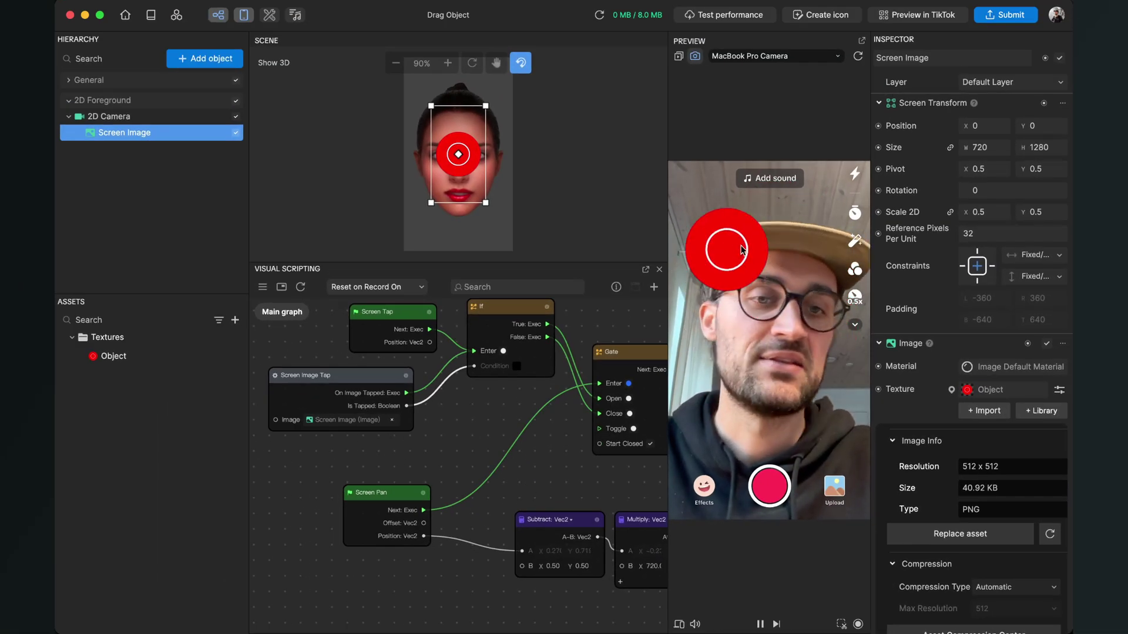
left_click_drag(793, 412, 755, 386)
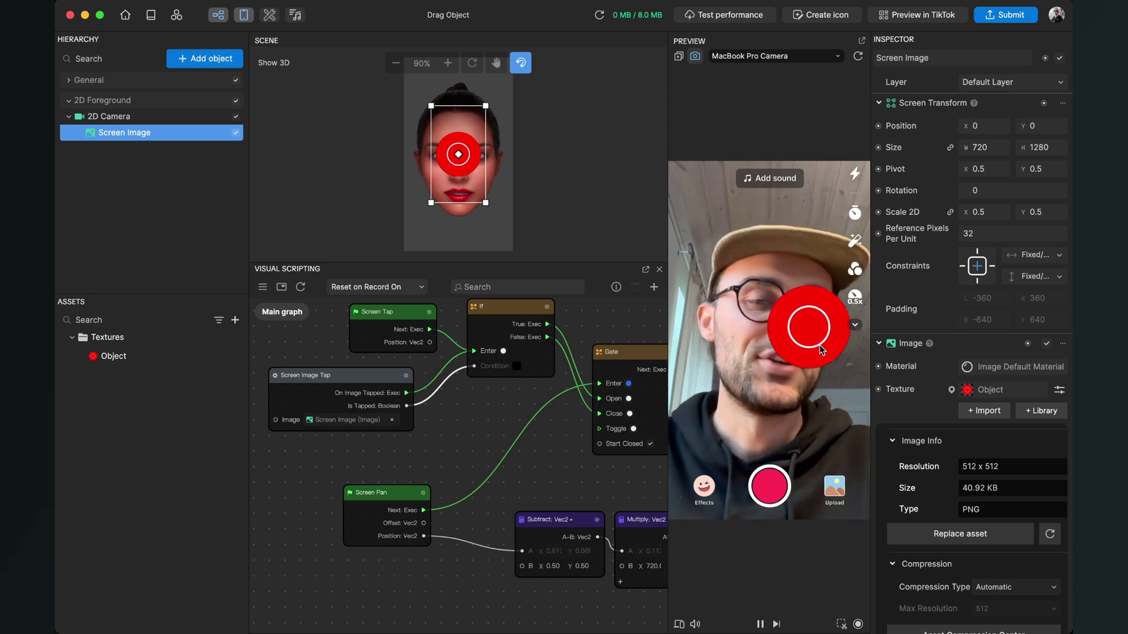
scroll(429, 487, "down", 3)
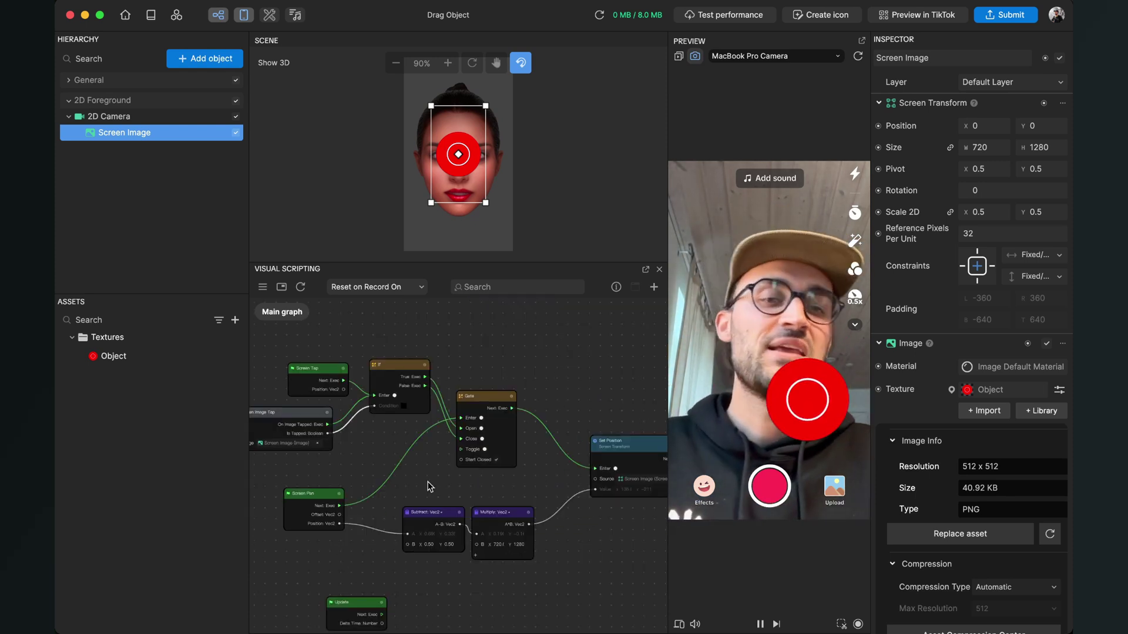